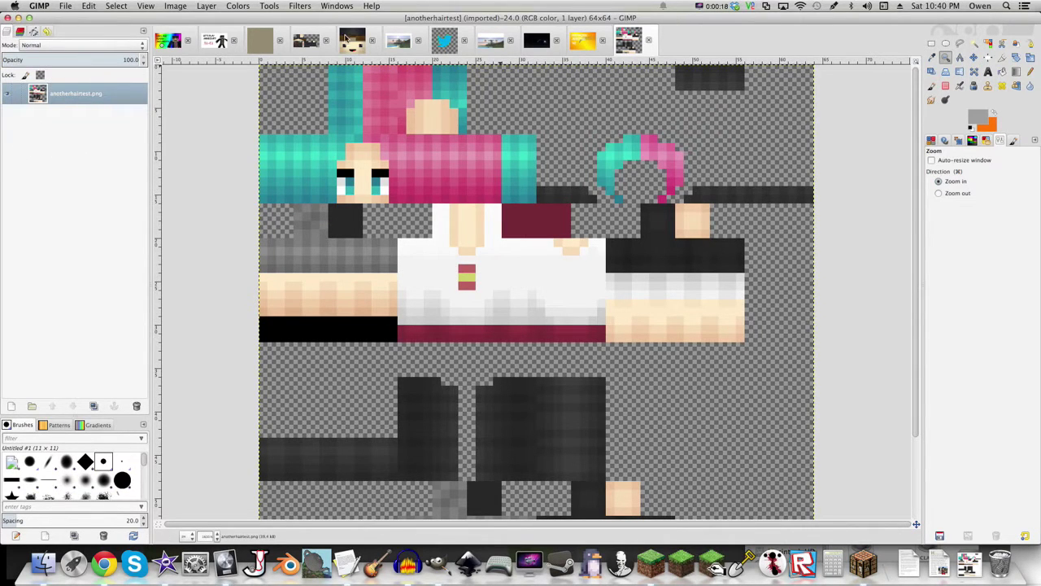
- Copy the 8×8 front face of the head from the anotherhairtest skin texture
{"action": "left_click", "coordinate": [347, 40]}
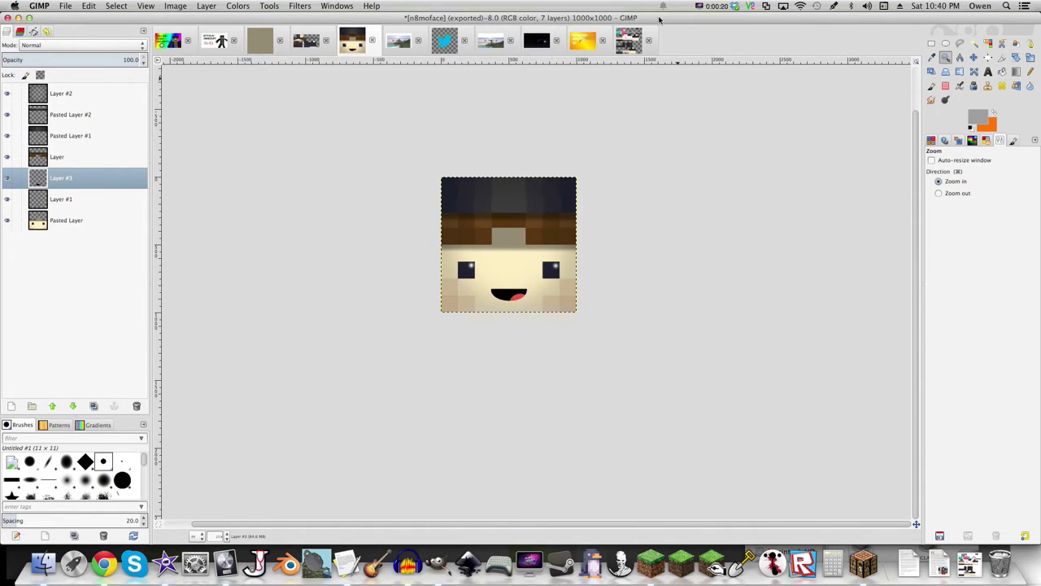
{"action": "left_click", "coordinate": [629, 42]}
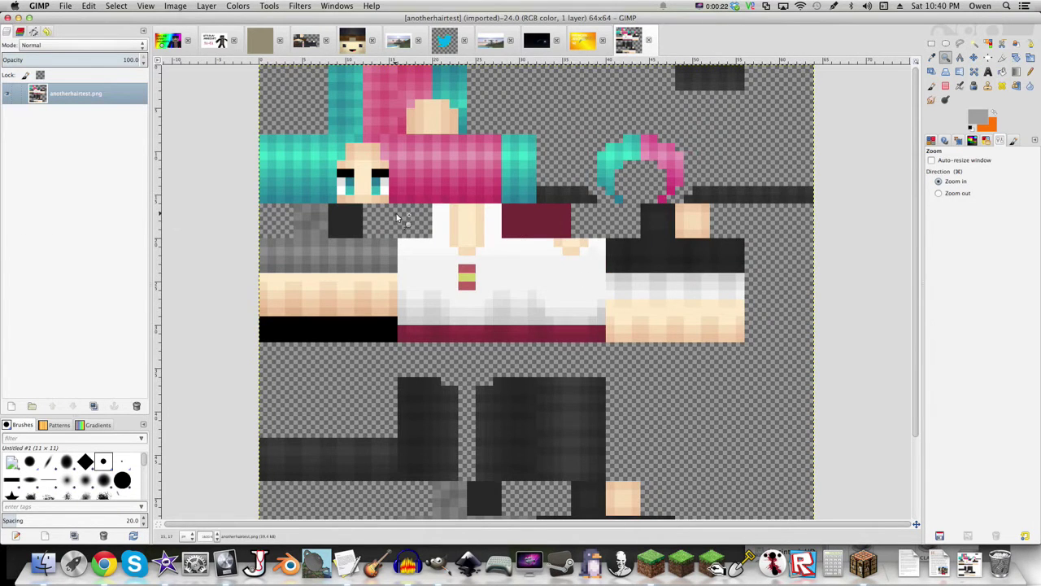
{"action": "scroll", "coordinate": [397, 218], "scroll_direction": "up", "scroll_amount": 1, "text": "ctrl"}
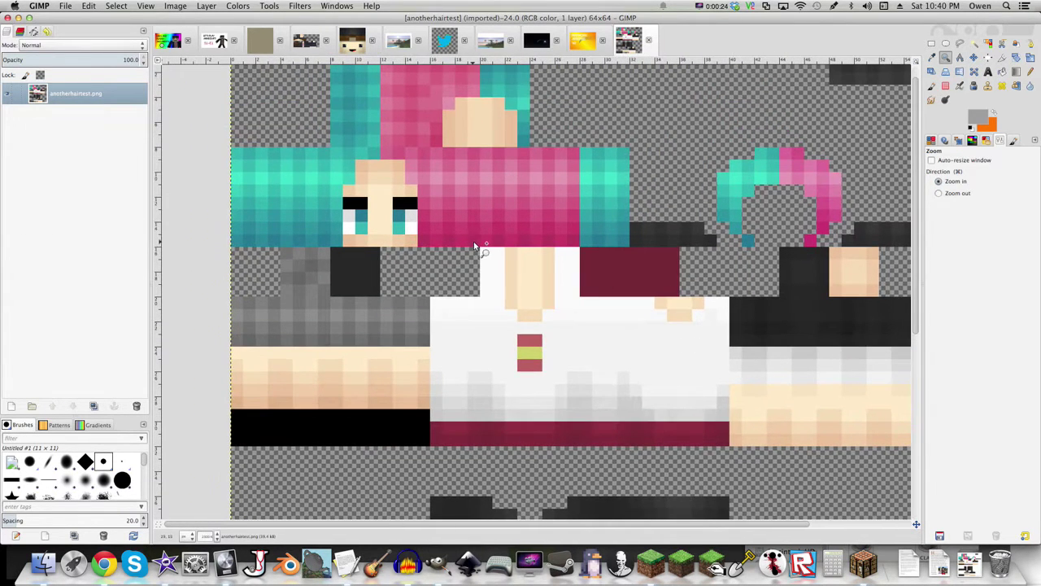
{"action": "key", "text": "r"}
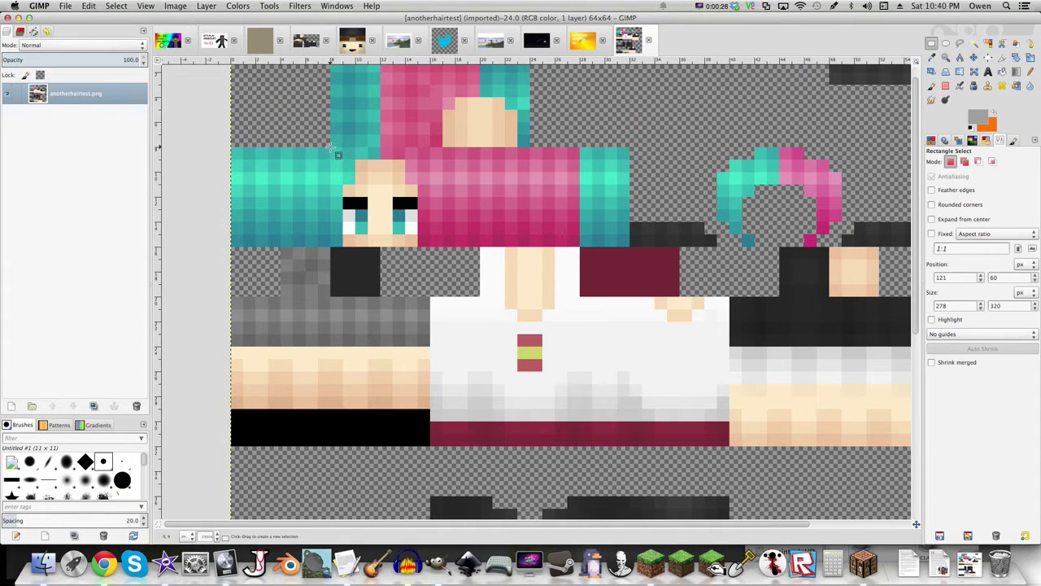
{"action": "left_click_drag", "start_coordinate": [332, 149], "coordinate": [429, 244]}
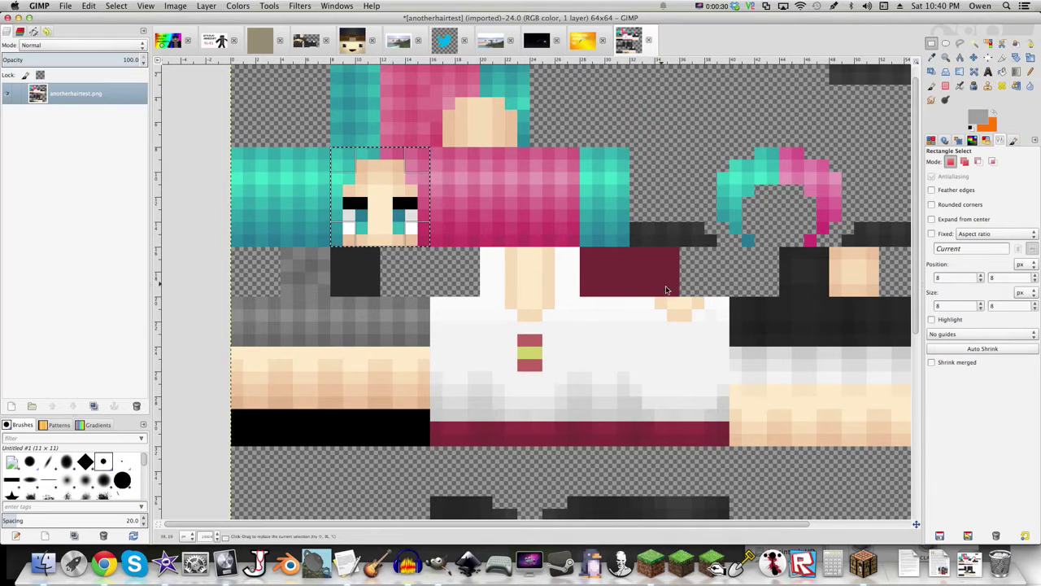
{"action": "scroll", "coordinate": [665, 289], "scroll_direction": "right", "scroll_amount": 2}
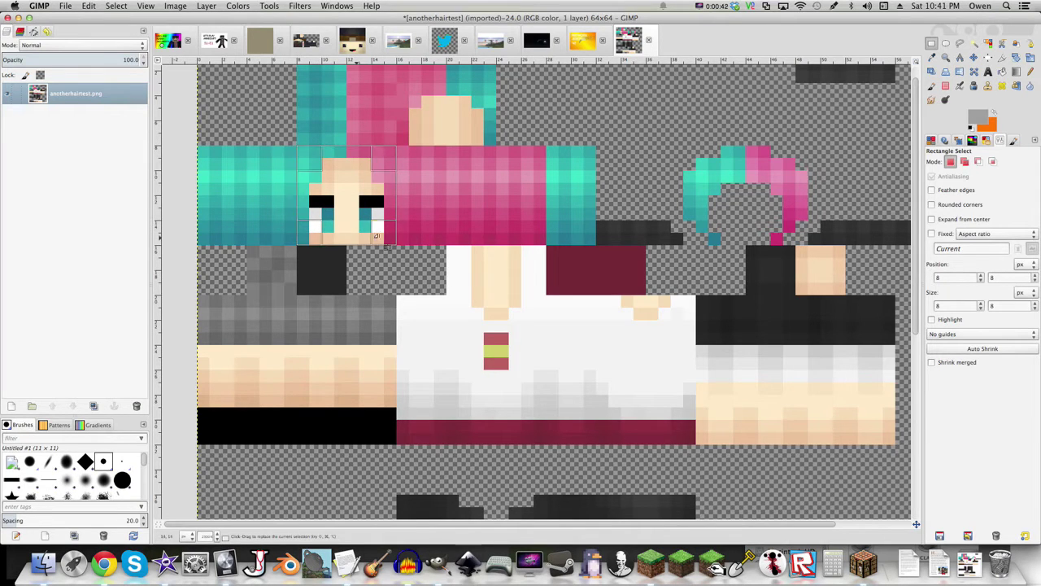
{"action": "key", "text": "ctrl+c"}
- Open the Create a New Image dialog from the File menu
{"action": "left_click", "coordinate": [179, 7]}
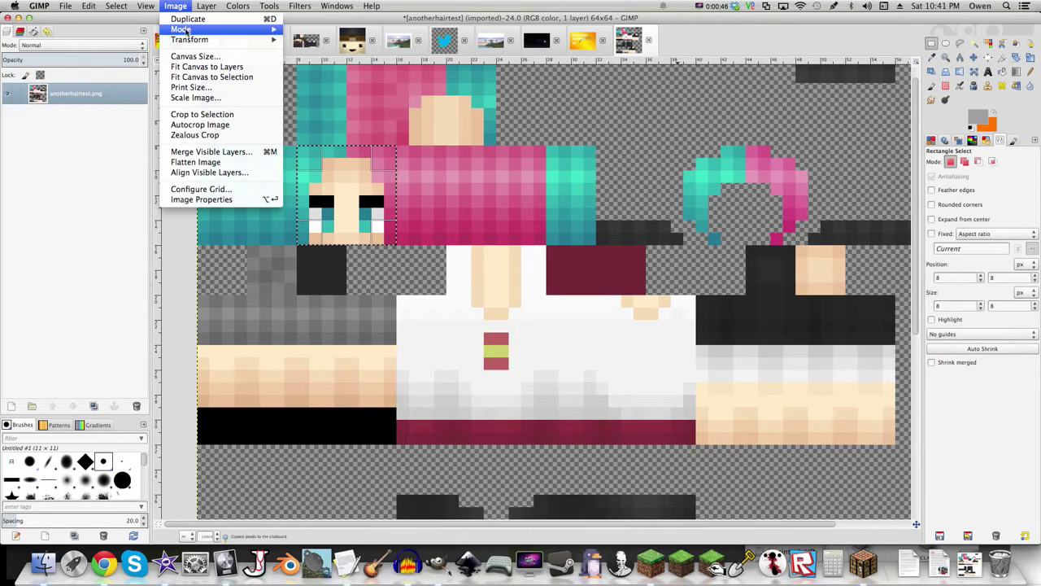
{"action": "mouse_move", "coordinate": [131, 5]}
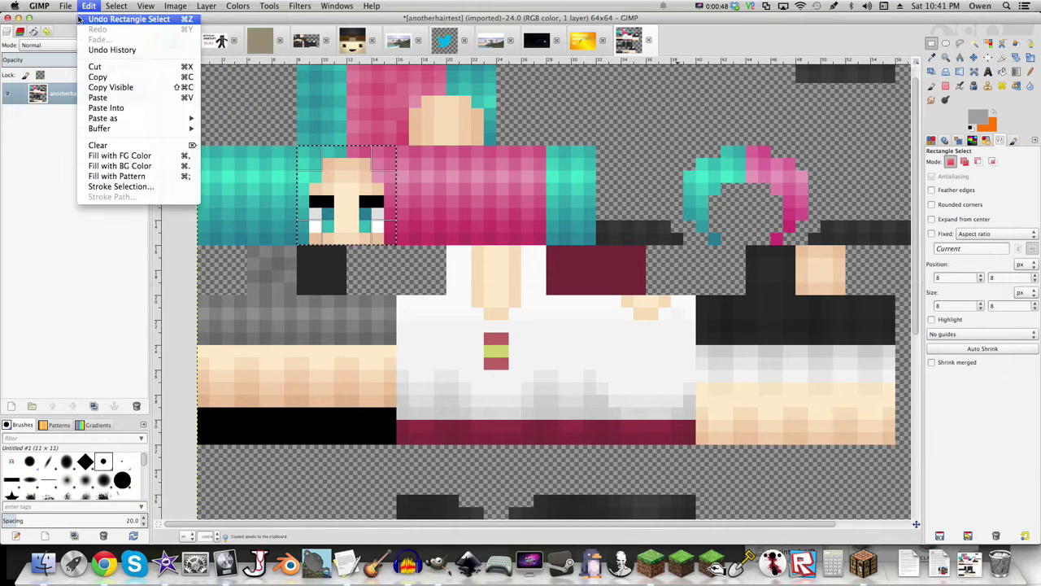
{"action": "left_click", "coordinate": [75, 24]}
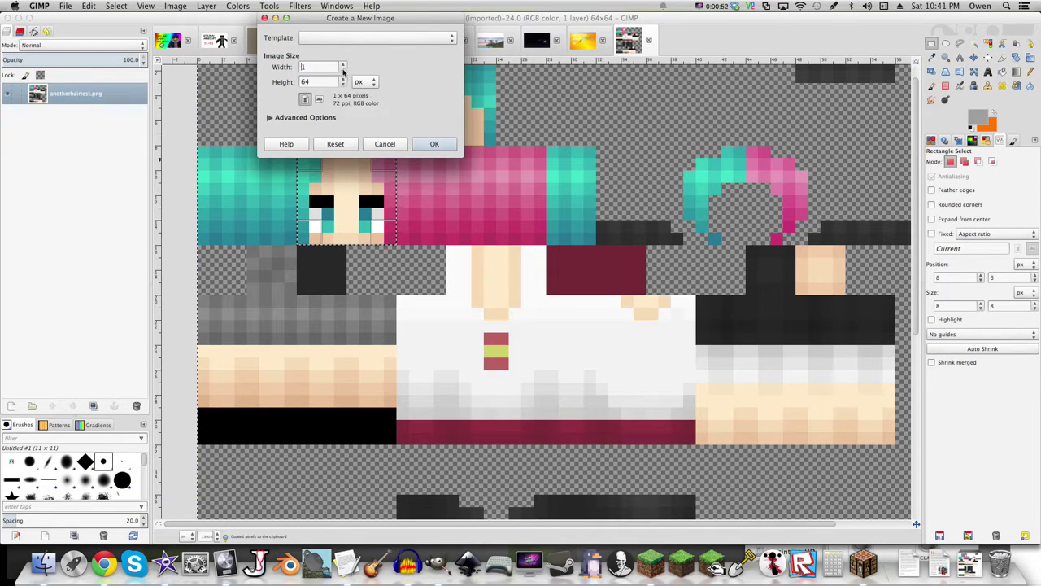
- Create a new image 8 pixels wide and 8 pixels high
{"action": "left_click", "coordinate": [343, 64]}
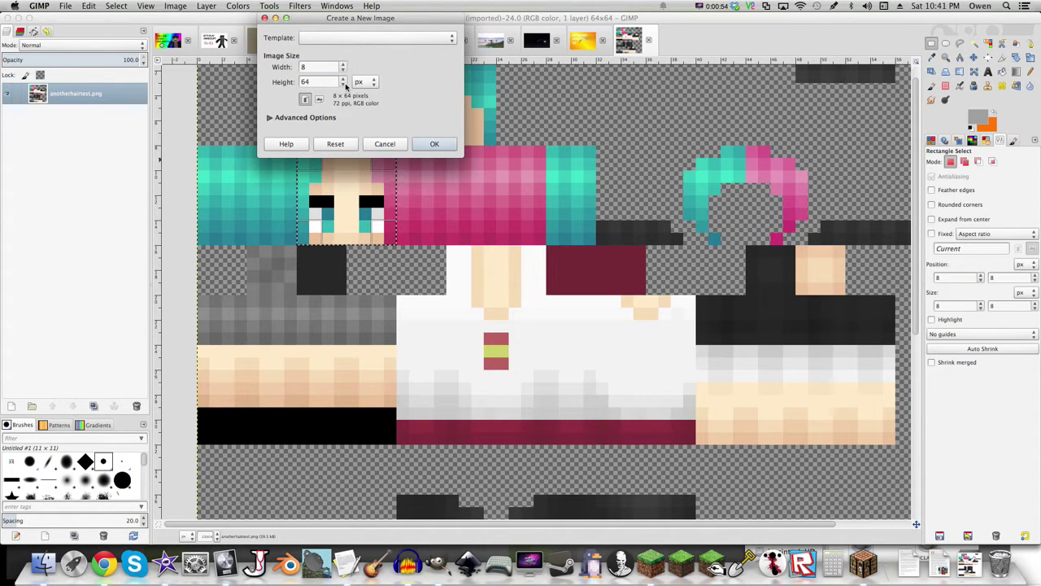
{"action": "type", "text": "6"}
{"action": "left_click", "coordinate": [343, 79]}
{"action": "left_click", "coordinate": [343, 79]}
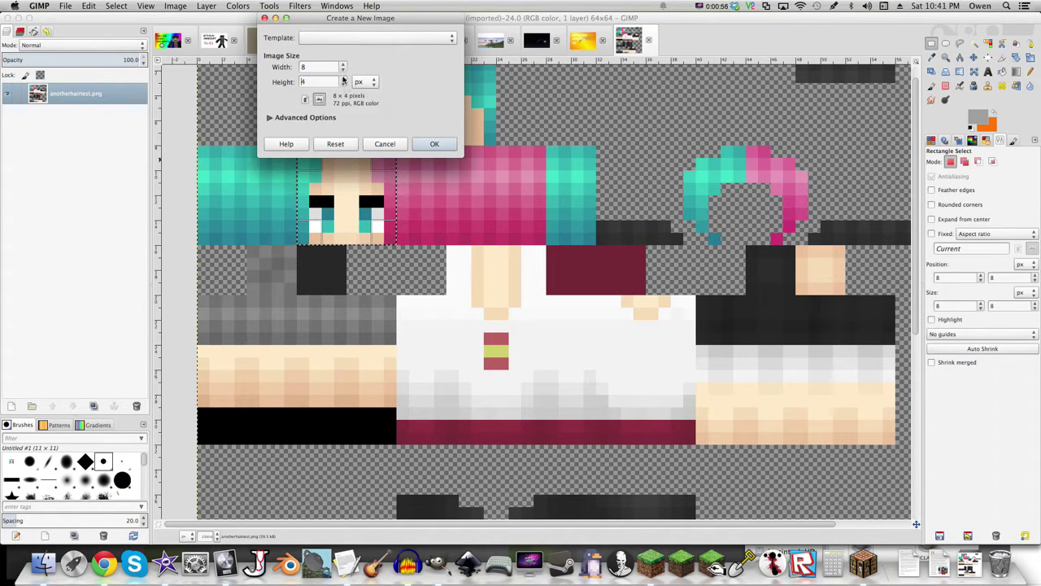
{"action": "left_click", "coordinate": [433, 144]}
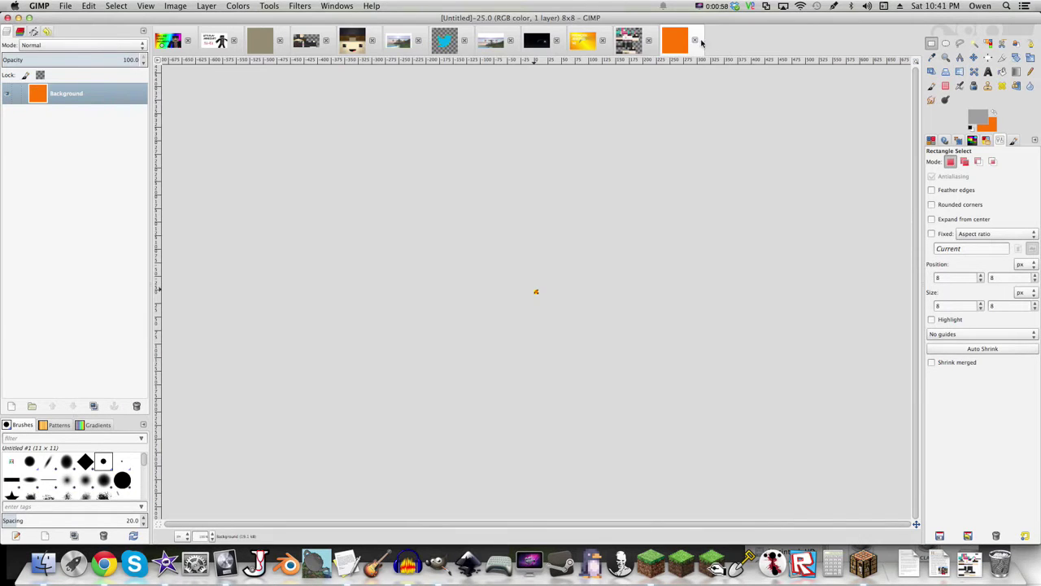
- Zoom in on the tiny new image and paste the copied face into it
{"action": "key", "text": "z"}
{"action": "left_click", "coordinate": [534, 294]}
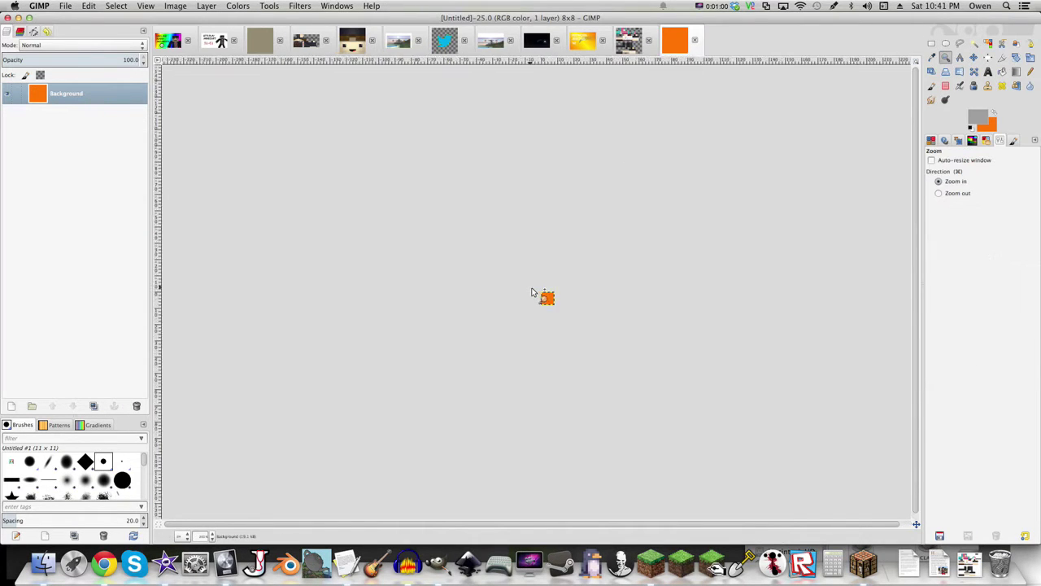
{"action": "left_click", "coordinate": [579, 297]}
{"action": "left_click", "coordinate": [485, 276]}
{"action": "left_click", "coordinate": [486, 277]}
{"action": "key", "text": "super+v"}
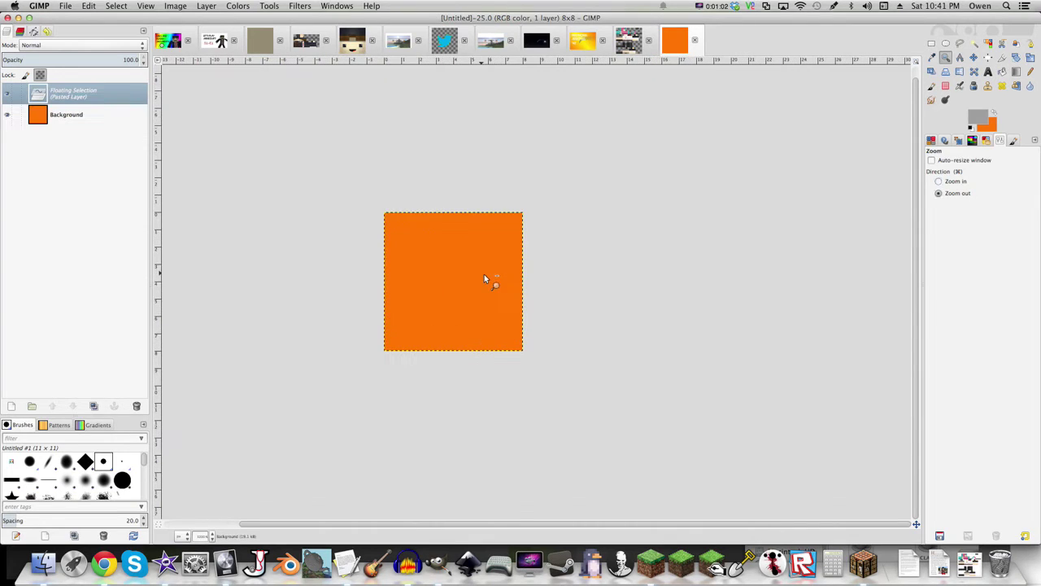
{"action": "double_click", "coordinate": [476, 285]}
{"action": "left_click", "coordinate": [453, 279], "text": "super"}
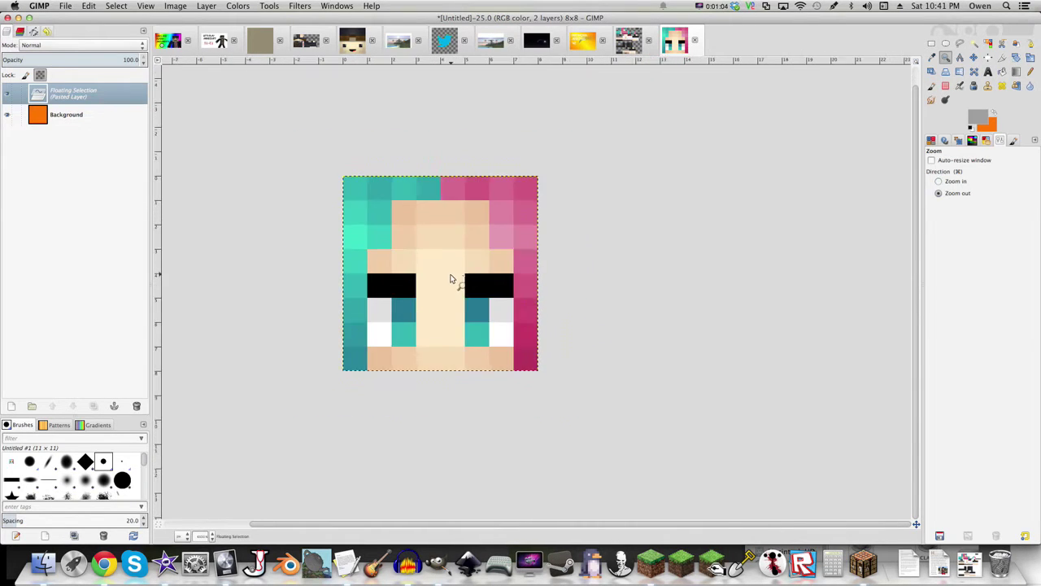
- Turn the pasted face into its own layer and delete the orange Background layer
{"action": "right_click", "coordinate": [114, 94]}
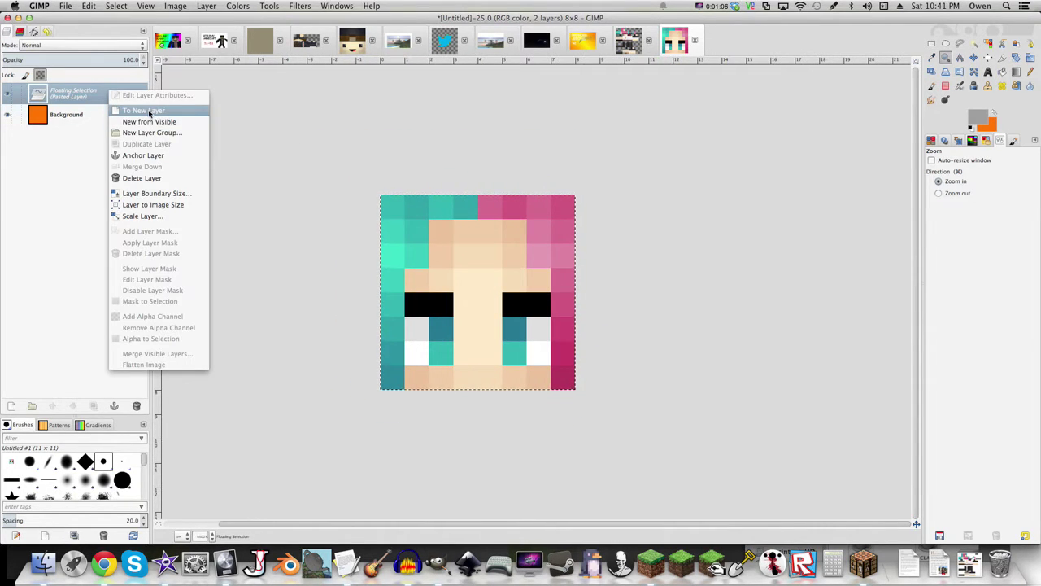
{"action": "left_click", "coordinate": [145, 109]}
{"action": "right_click", "coordinate": [80, 114]}
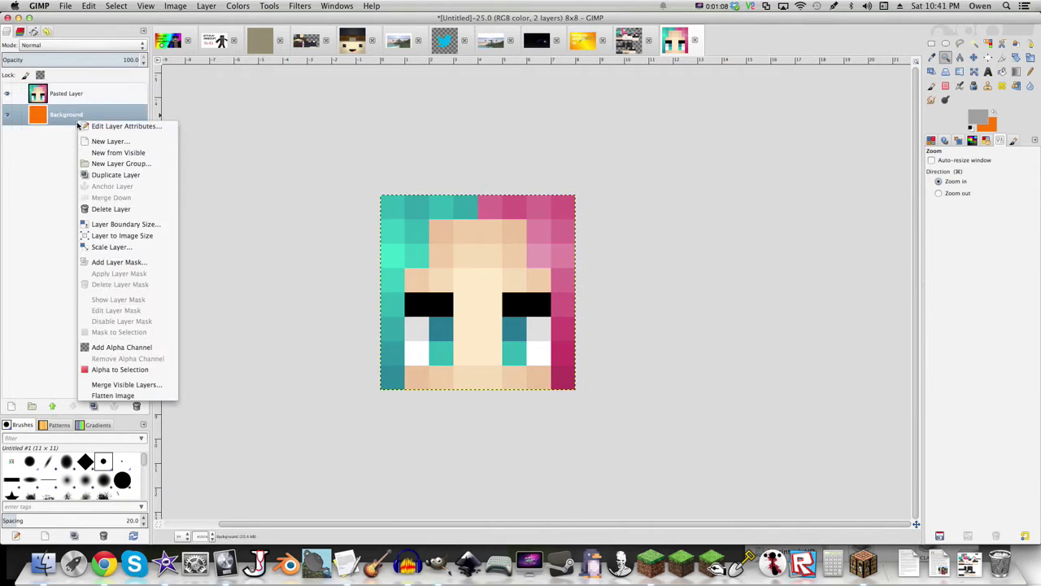
{"action": "left_click", "coordinate": [123, 210]}
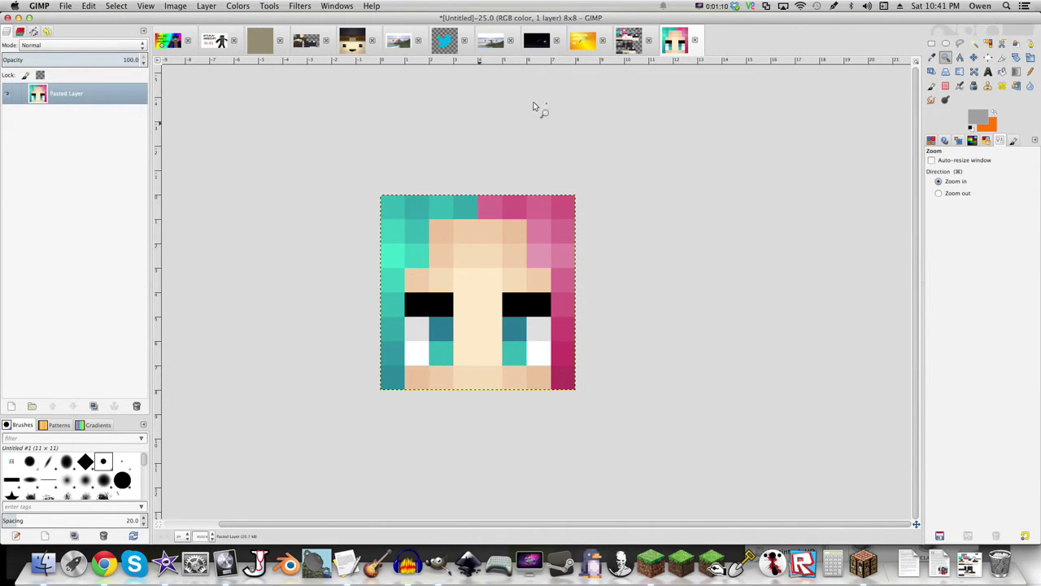
{"action": "left_click", "coordinate": [624, 42]}
- Copy the 8×8 hair overlay from the skin and paste it as a new layer on the face
{"action": "left_click", "coordinate": [483, 229]}
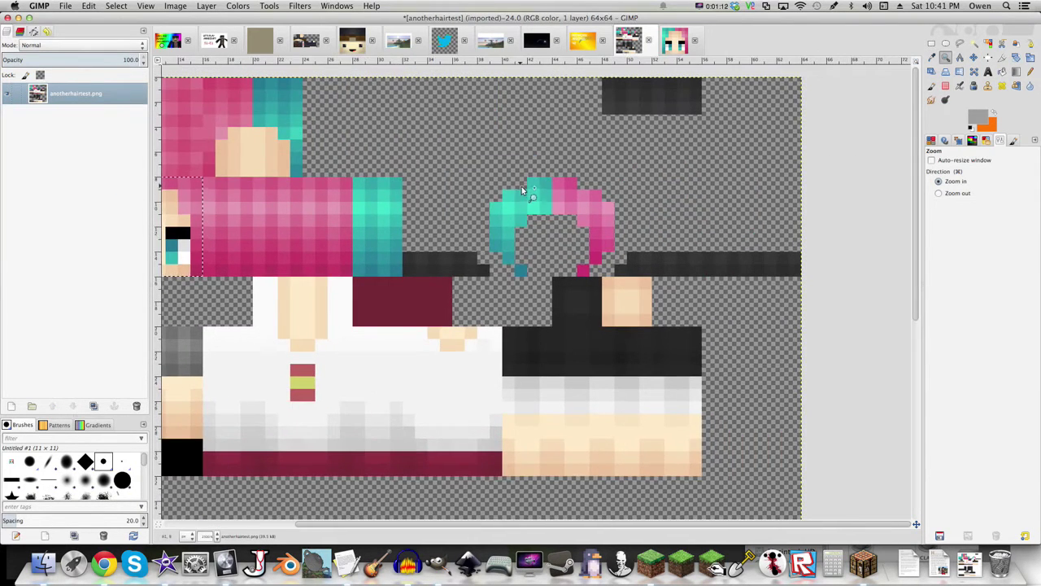
{"action": "key", "text": "r"}
{"action": "left_click_drag", "start_coordinate": [502, 177], "coordinate": [601, 277]}
{"action": "key", "text": "super+c"}
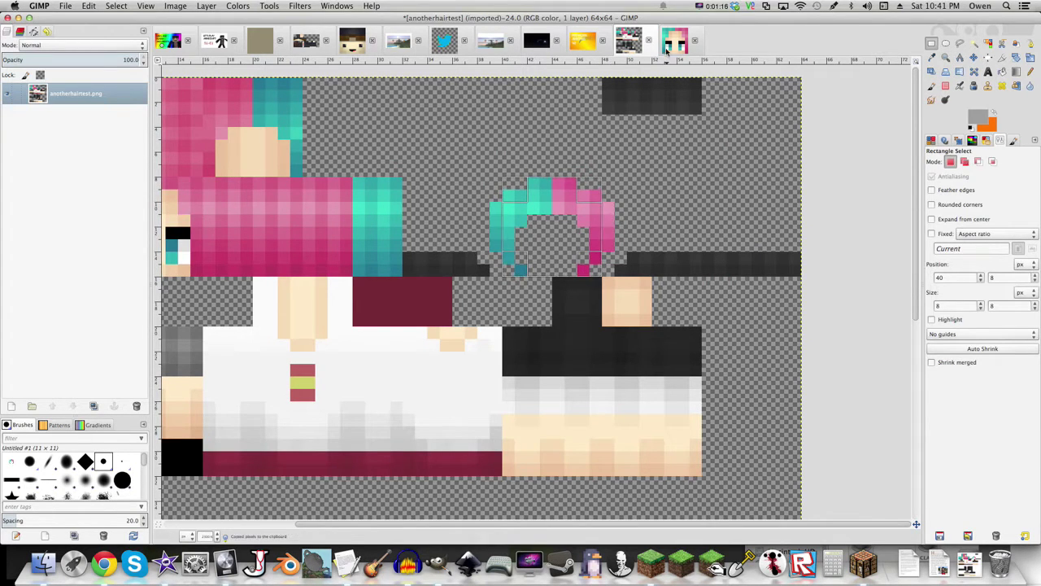
{"action": "key", "text": "super+shift+v"}
{"action": "key", "text": "super+v"}
{"action": "right_click", "coordinate": [56, 90]}
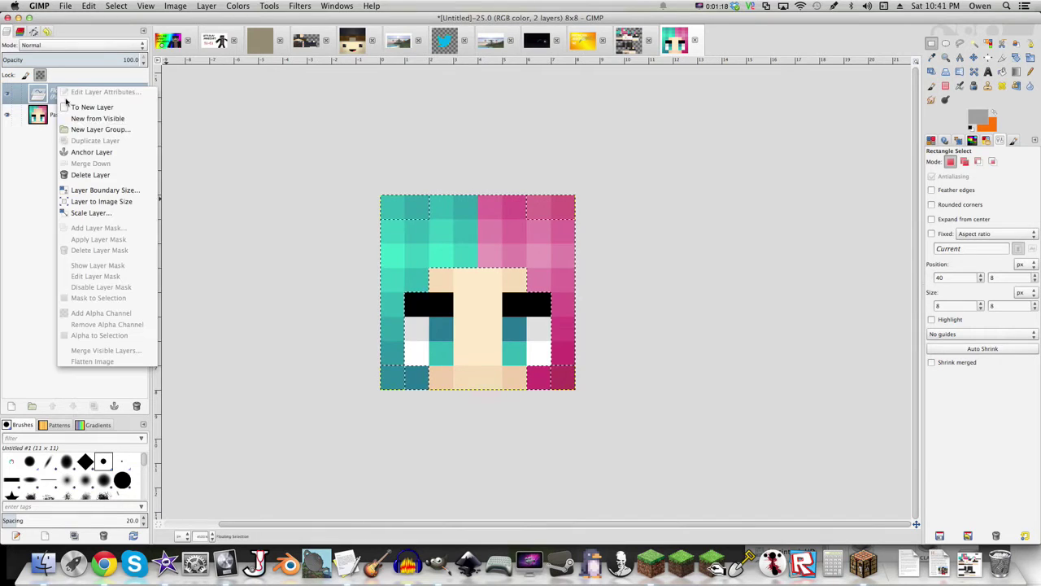
{"action": "left_click", "coordinate": [91, 109]}
- Select the lower face and forehead on the hair layer and cut them out
{"action": "key", "text": "z"}
{"action": "left_click", "coordinate": [84, 115]}
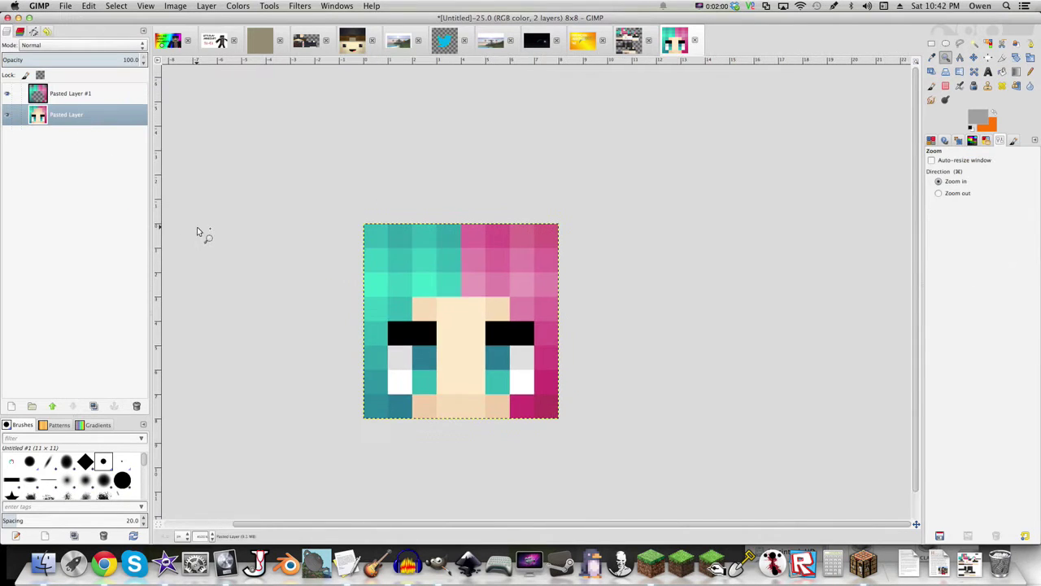
{"action": "left_click", "coordinate": [8, 94]}
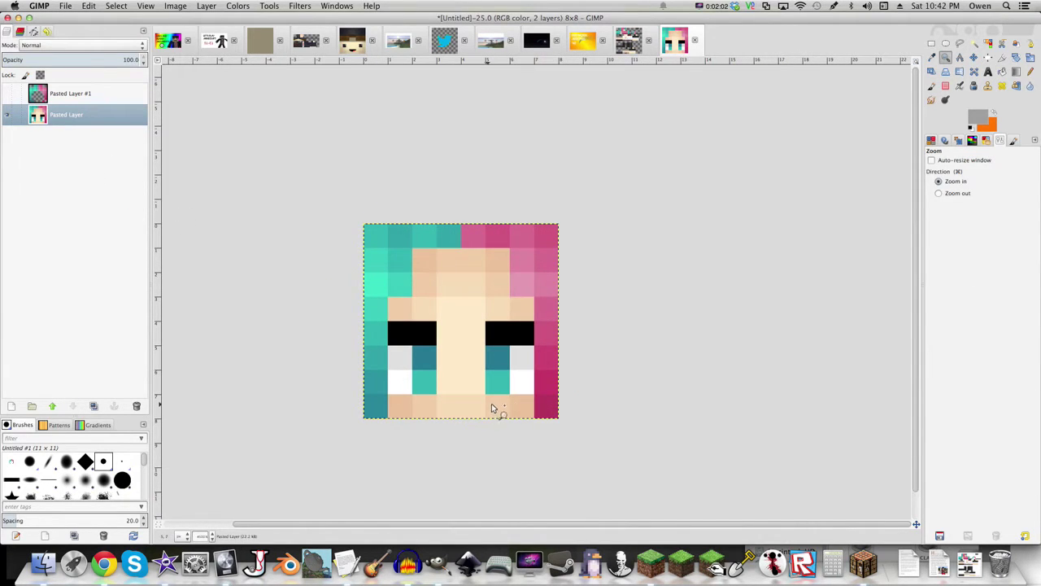
{"action": "key", "text": "r"}
{"action": "left_click_drag", "start_coordinate": [395, 305], "coordinate": [529, 420]}
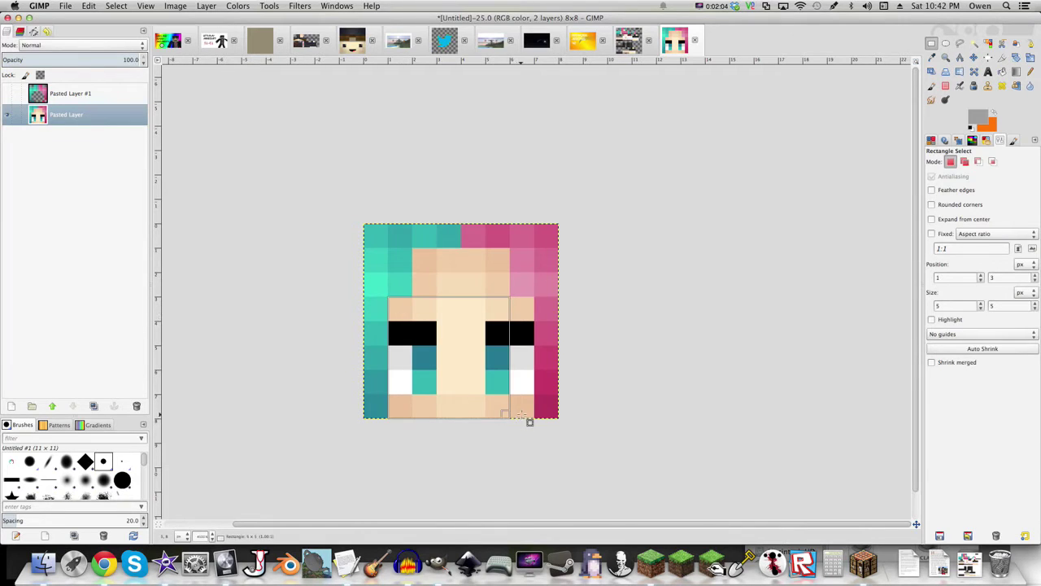
{"action": "left_click_drag", "start_coordinate": [503, 287], "coordinate": [415, 248]}
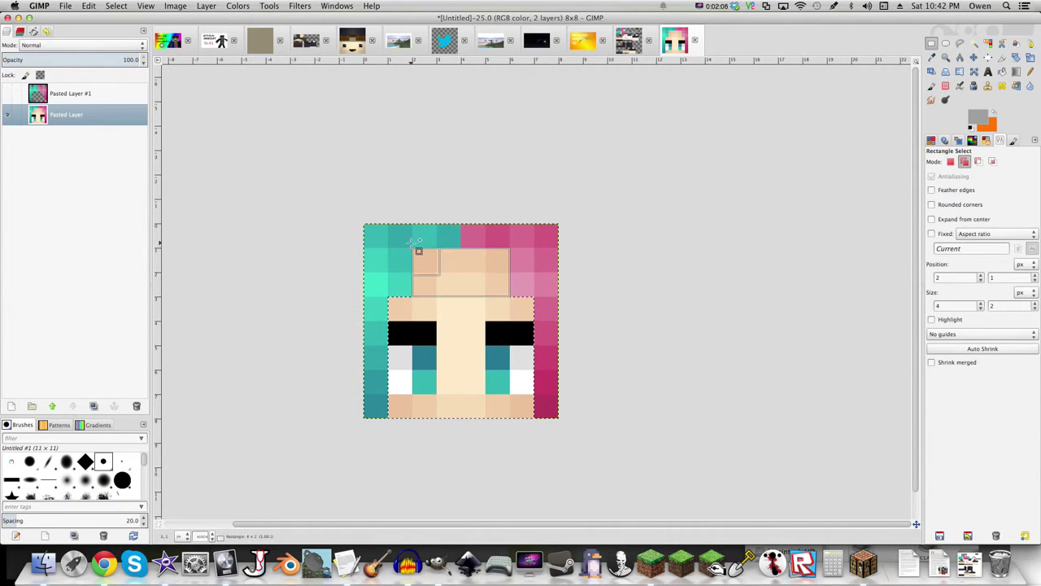
{"action": "key", "text": "super+x"}
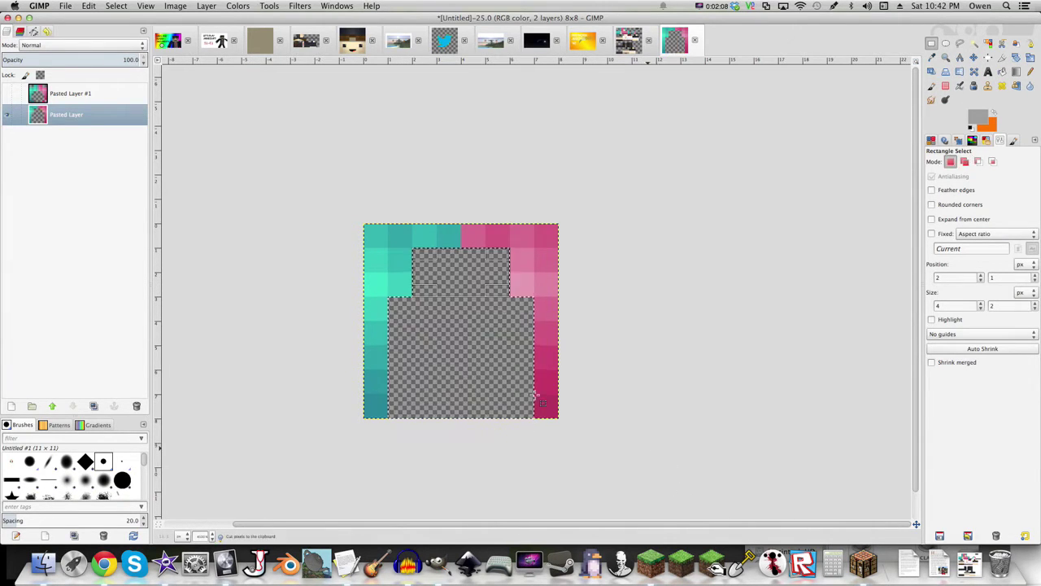
- Add a transparent layer at the bottom of the stack and anchor the cut face onto it
{"action": "right_click", "coordinate": [84, 117]}
{"action": "left_click", "coordinate": [110, 137]}
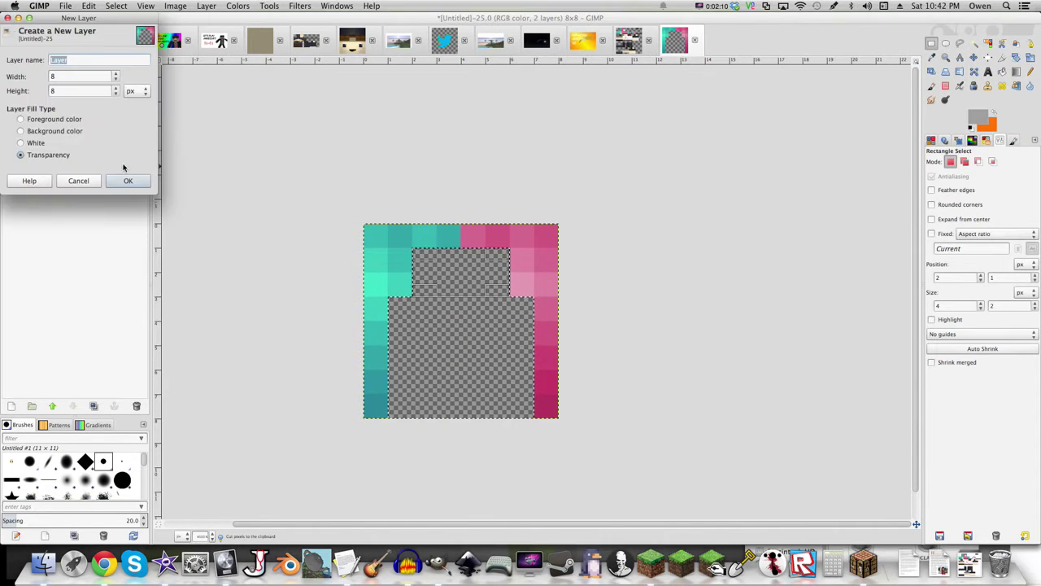
{"action": "left_click", "coordinate": [128, 179]}
{"action": "left_click_drag", "start_coordinate": [107, 142], "coordinate": [106, 155]}
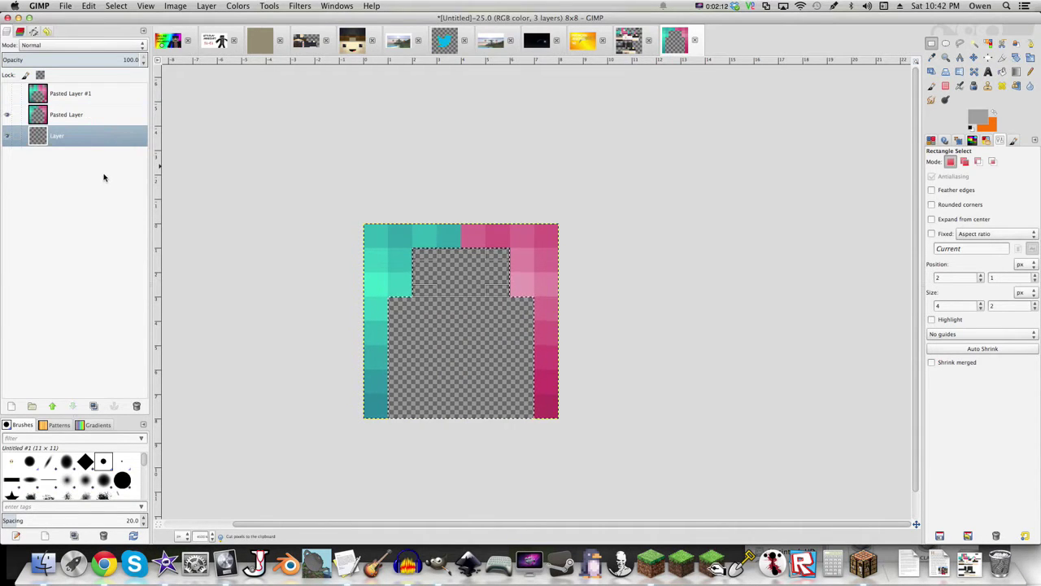
{"action": "key", "text": "super+v"}
{"action": "right_click", "coordinate": [79, 96]}
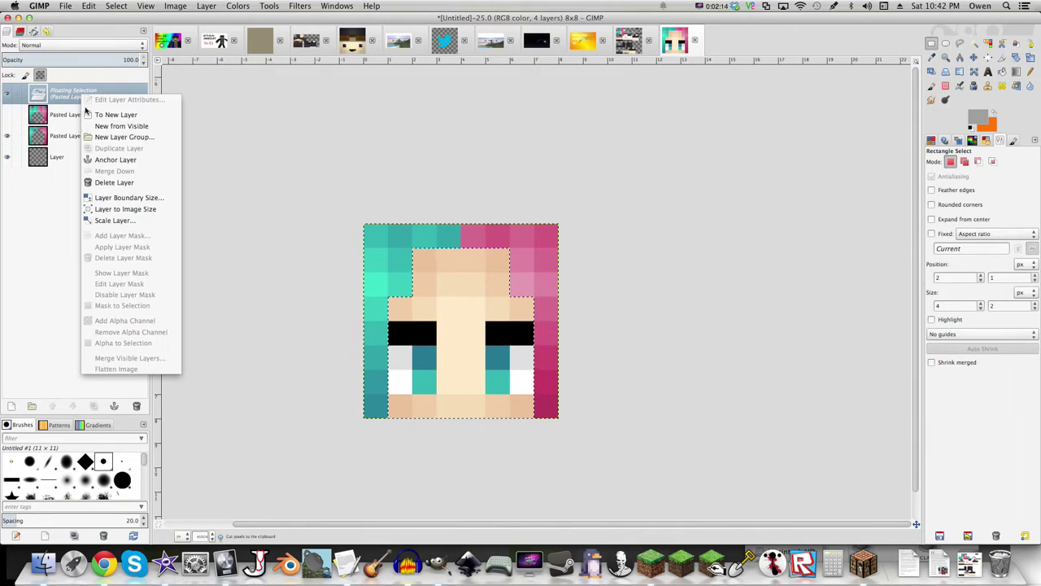
{"action": "left_click", "coordinate": [109, 163]}
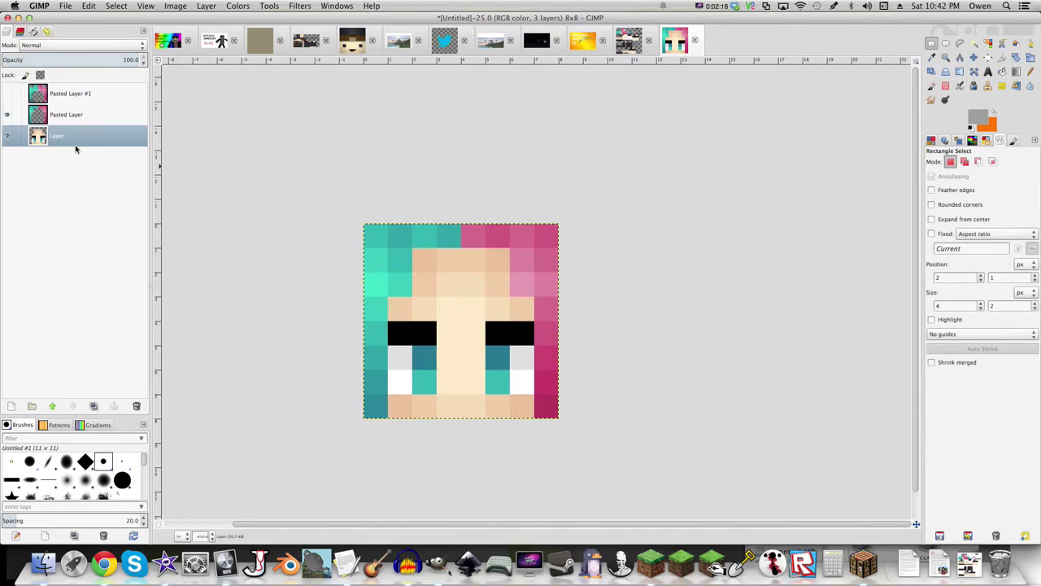
- Toggle the two hair layers' visibility to confirm the face sits beneath them, then select Pasted Layer
{"action": "left_click", "coordinate": [7, 115]}
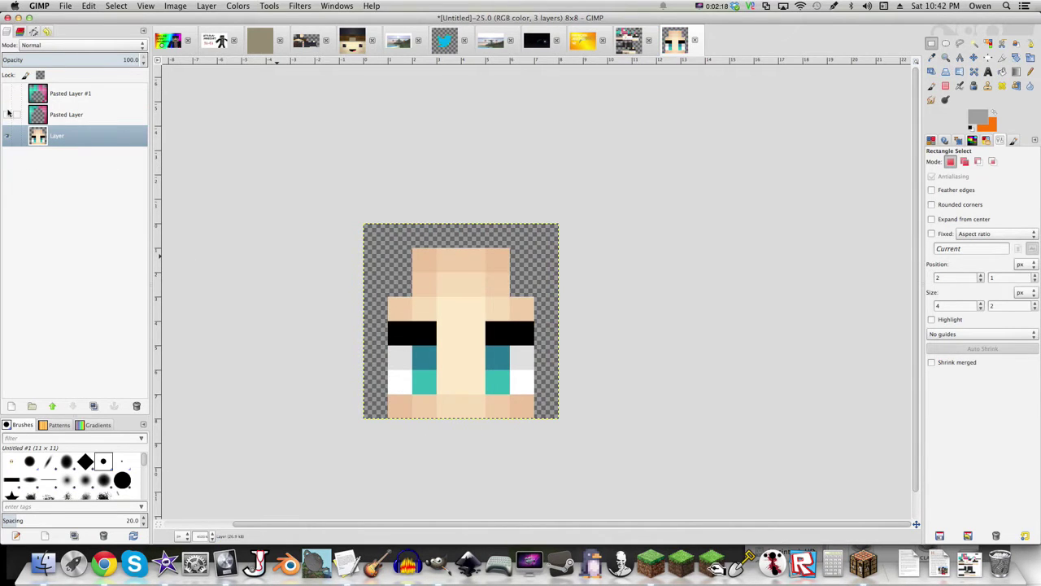
{"action": "left_click", "coordinate": [8, 114]}
{"action": "left_click", "coordinate": [8, 95]}
{"action": "left_click", "coordinate": [8, 94]}
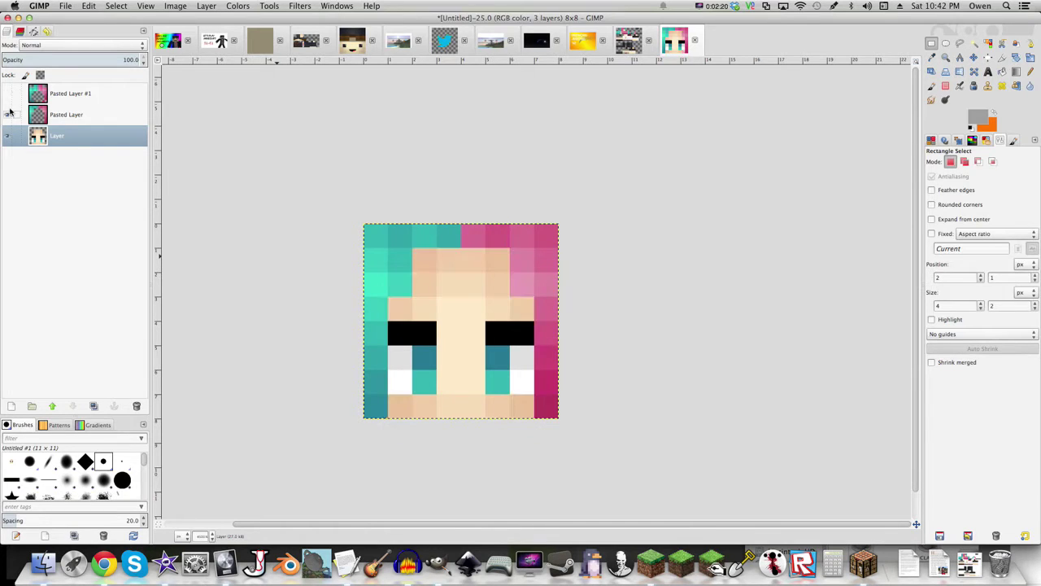
{"action": "left_click", "coordinate": [7, 115]}
{"action": "left_click", "coordinate": [7, 114]}
{"action": "left_click", "coordinate": [7, 93]}
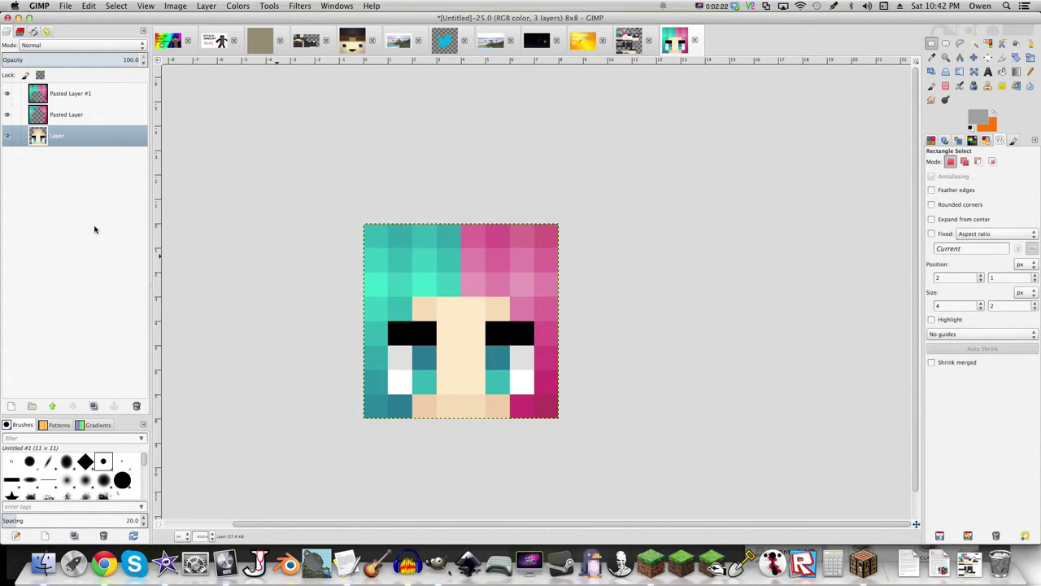
{"action": "key", "text": "z"}
{"action": "left_click", "coordinate": [481, 367]}
{"action": "left_click", "coordinate": [481, 367], "text": "super"}
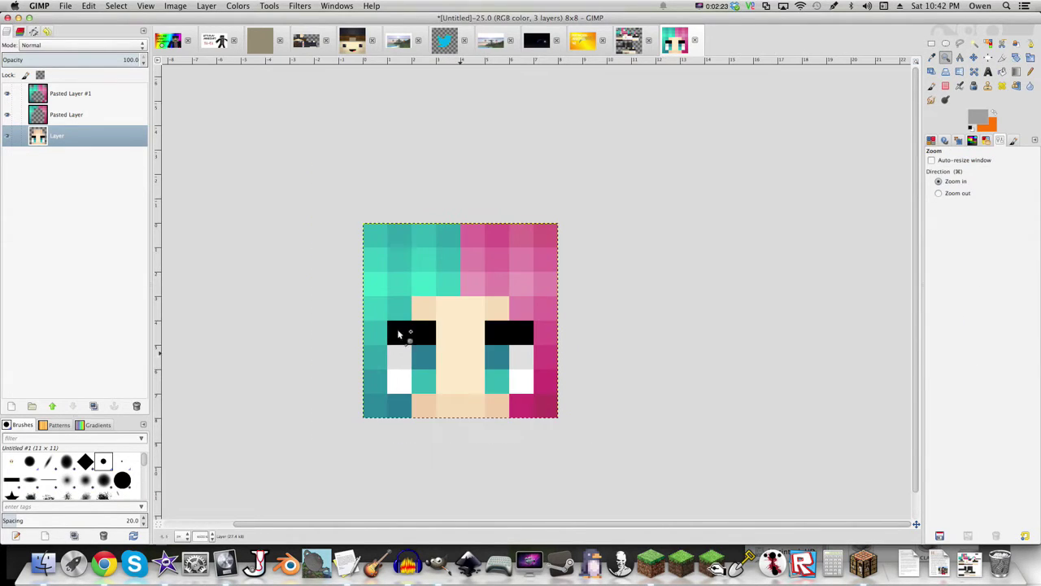
{"action": "left_click", "coordinate": [7, 95]}
{"action": "left_click", "coordinate": [7, 96]}
{"action": "left_click", "coordinate": [8, 115]}
{"action": "left_click", "coordinate": [8, 115]}
{"action": "left_click", "coordinate": [66, 115]}
{"action": "left_click", "coordinate": [174, 6]}
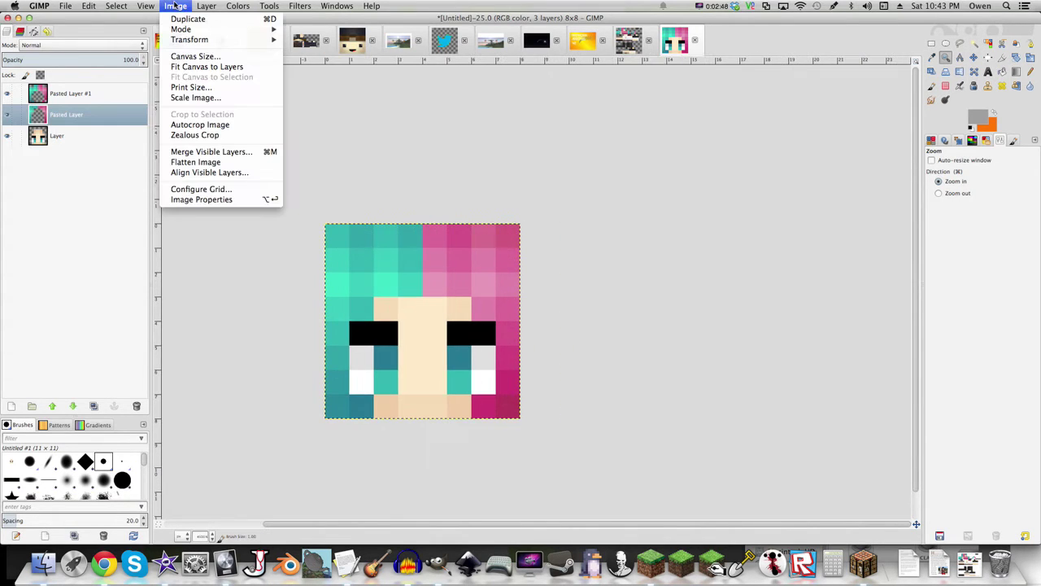
- Scale the image to 1000×1000 pixels with interpolation set to None
{"action": "left_click", "coordinate": [195, 97]}
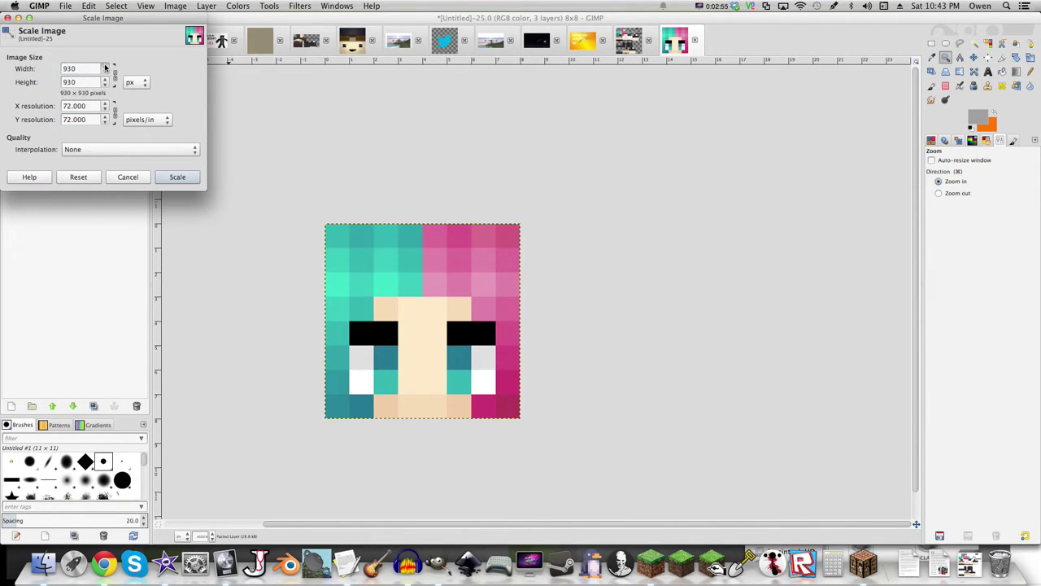
{"action": "left_click", "coordinate": [105, 68]}
{"action": "left_click", "coordinate": [178, 178]}
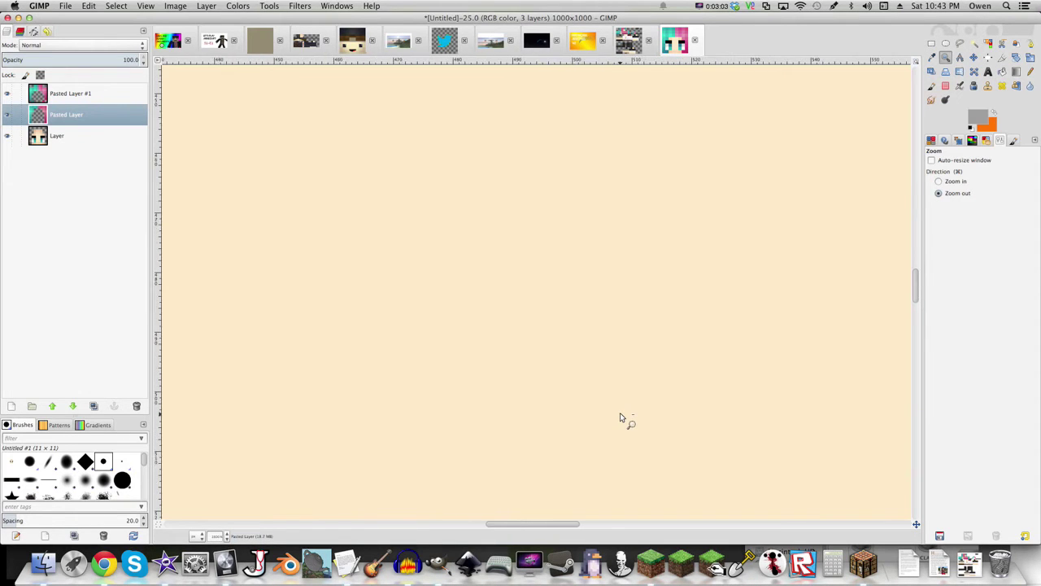
{"action": "scroll", "coordinate": [620, 418], "scroll_direction": "down", "scroll_amount": 5}
{"action": "scroll", "coordinate": [619, 418], "scroll_direction": "down", "scroll_amount": 5}
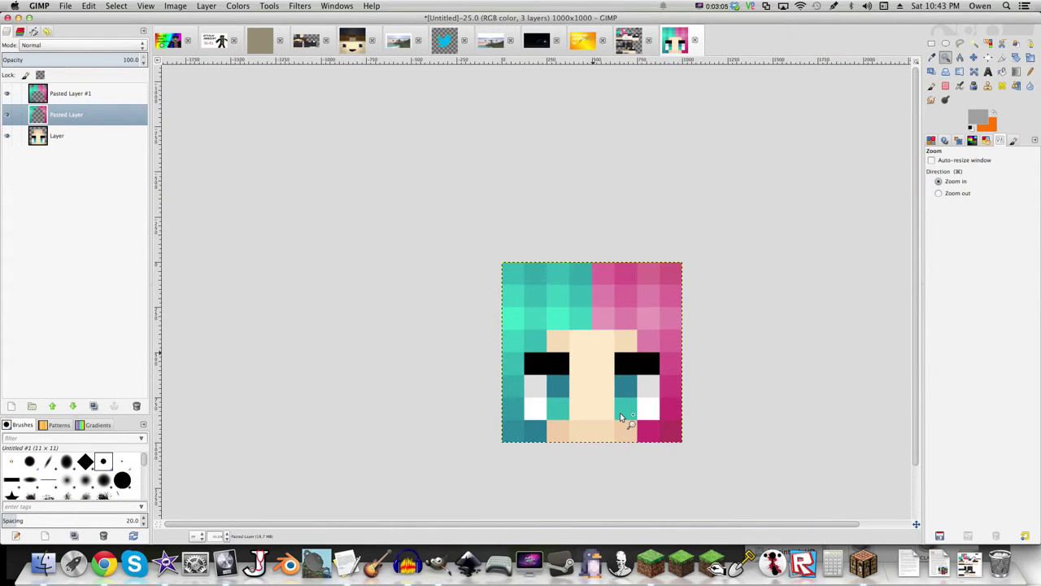
{"action": "scroll", "coordinate": [620, 418], "scroll_direction": "up", "scroll_amount": 3}
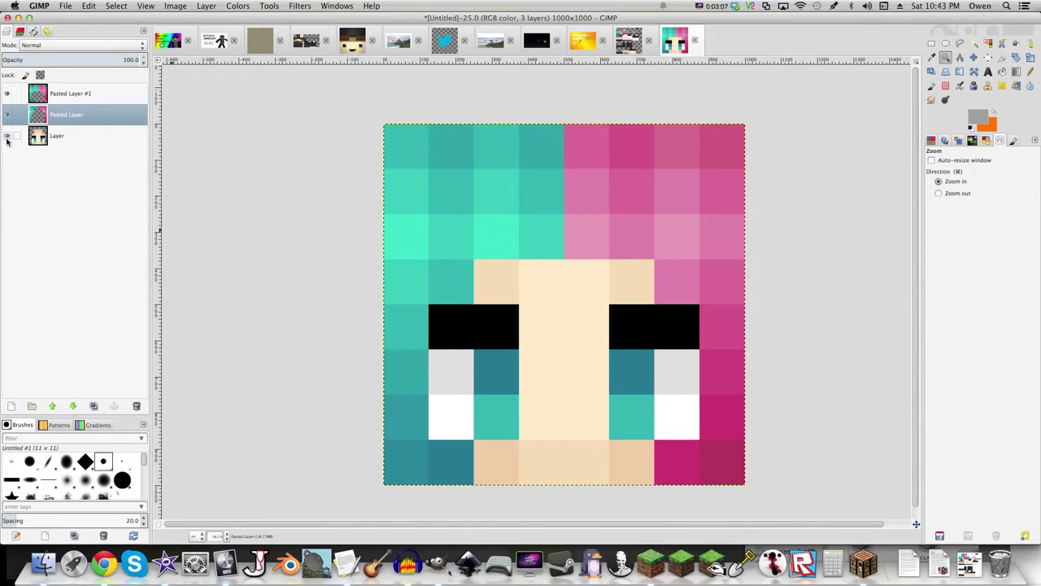
- Hide and reshow the face layer to check the hair, then make the face layer active
{"action": "left_click", "coordinate": [7, 104]}
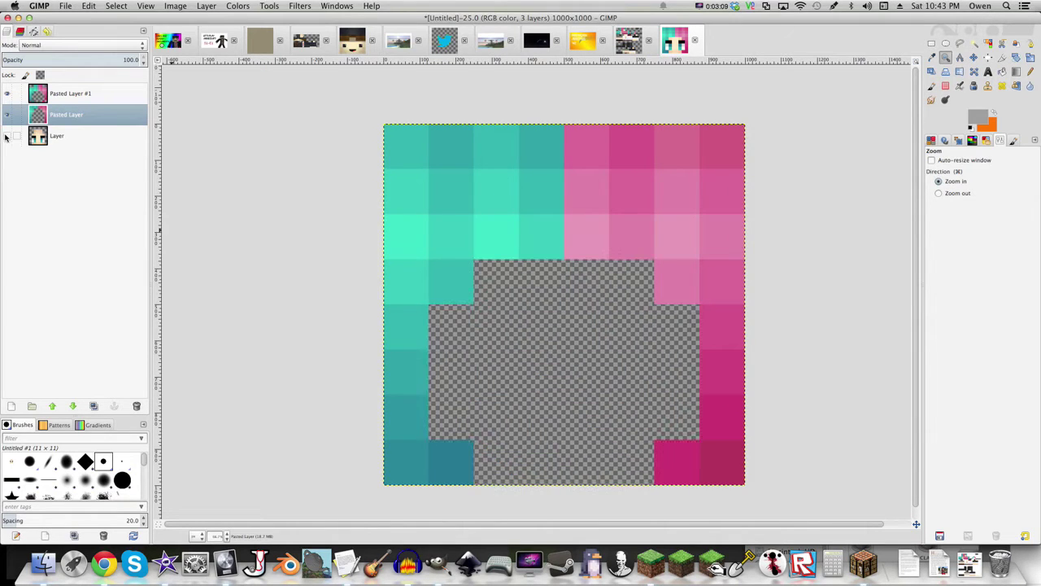
{"action": "left_click", "coordinate": [7, 118]}
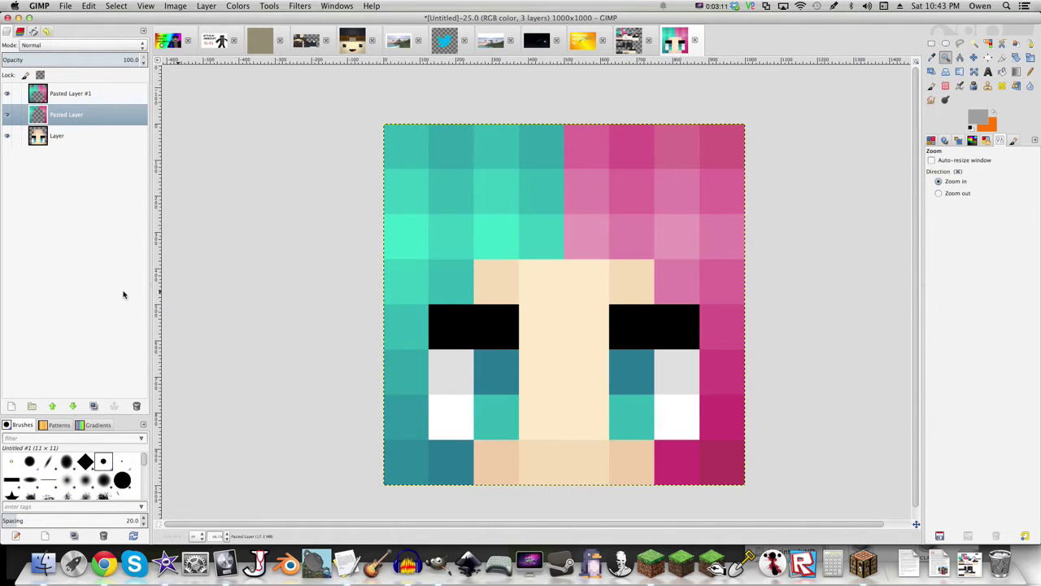
{"action": "left_click", "coordinate": [72, 145]}
- Add a new transparent layer above the face layer
{"action": "right_click", "coordinate": [90, 153]}
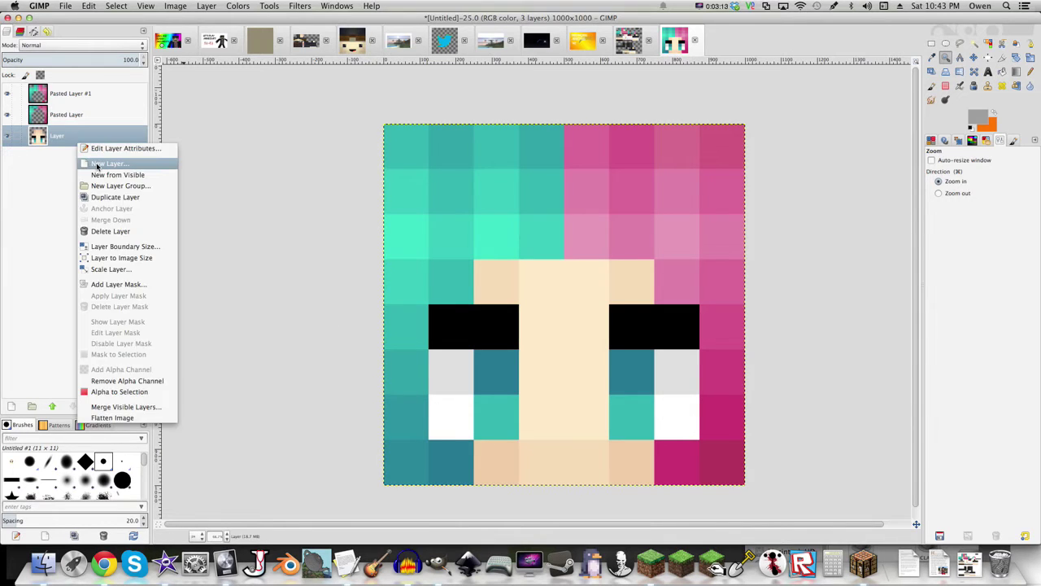
{"action": "left_click", "coordinate": [114, 166]}
{"action": "left_click", "coordinate": [126, 182]}
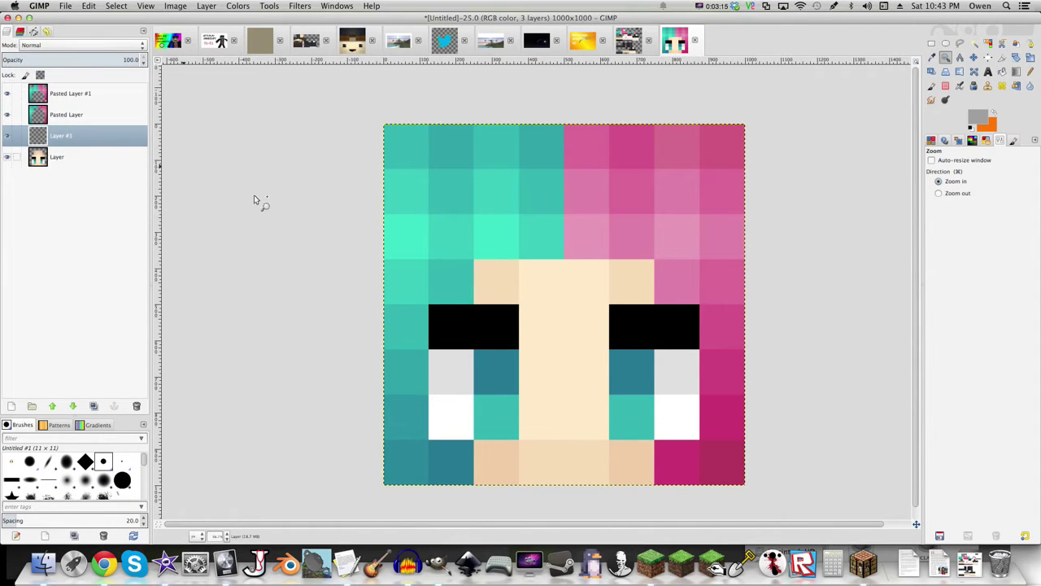
- Set the Paintbrush to the 2. Hardness 050 brush, size 309.78, black, about 60% opacity
{"action": "left_click", "coordinate": [930, 86]}
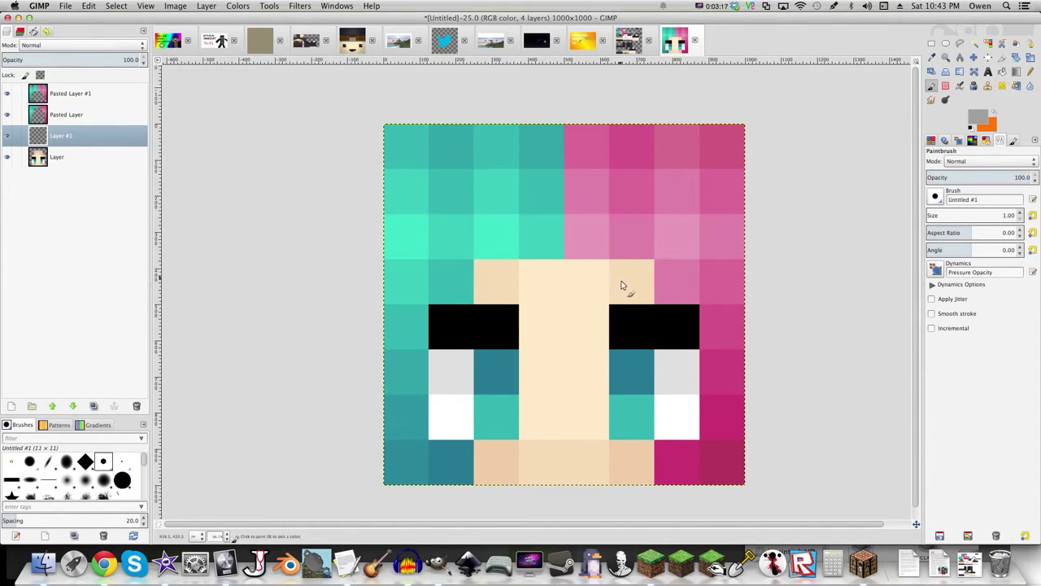
{"action": "left_click_drag", "start_coordinate": [944, 212], "coordinate": [954, 211]}
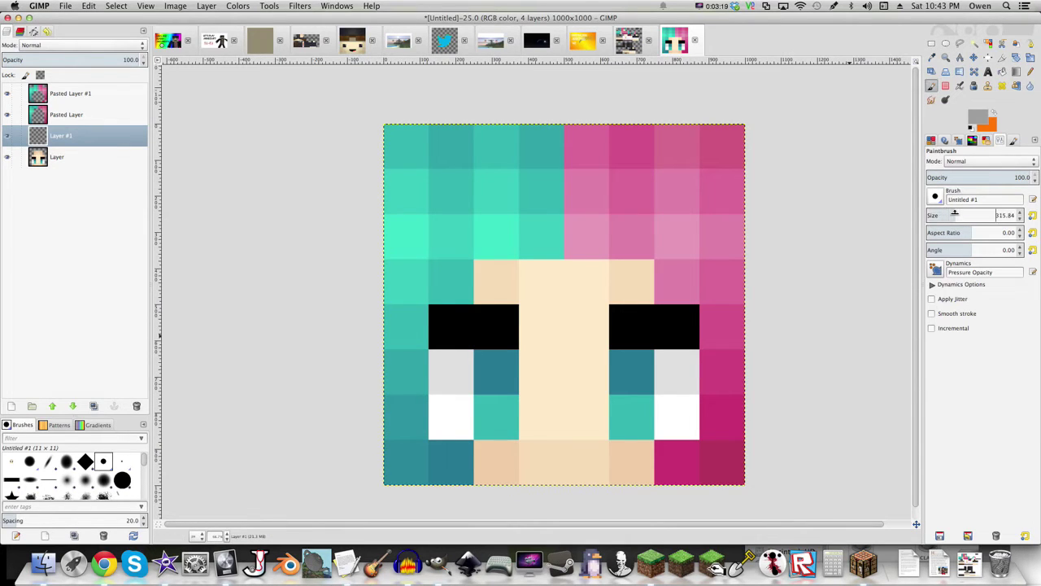
{"action": "left_click", "coordinate": [936, 197]}
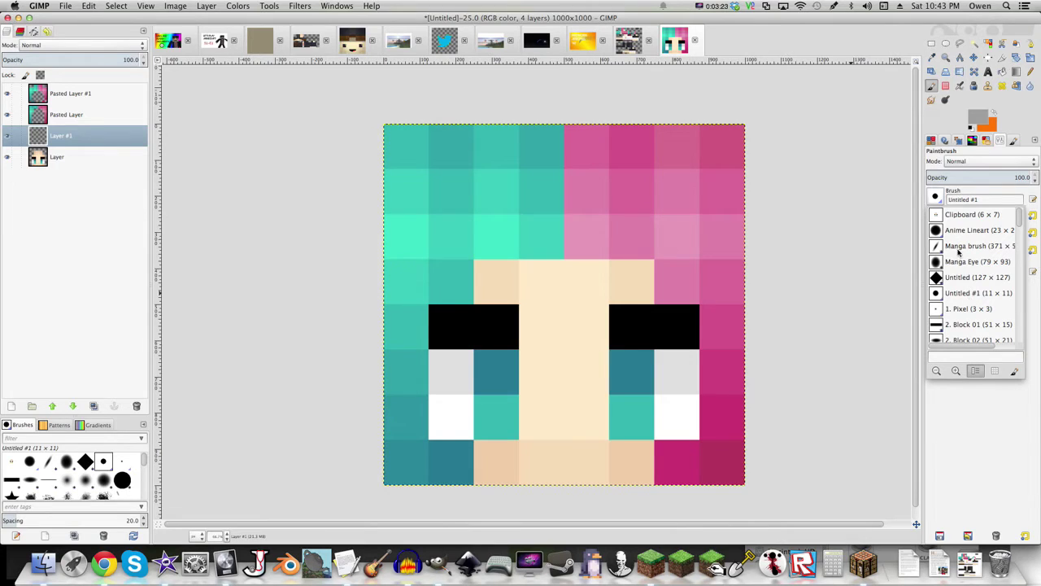
{"action": "scroll", "coordinate": [976, 261], "scroll_direction": "down", "scroll_amount": 4}
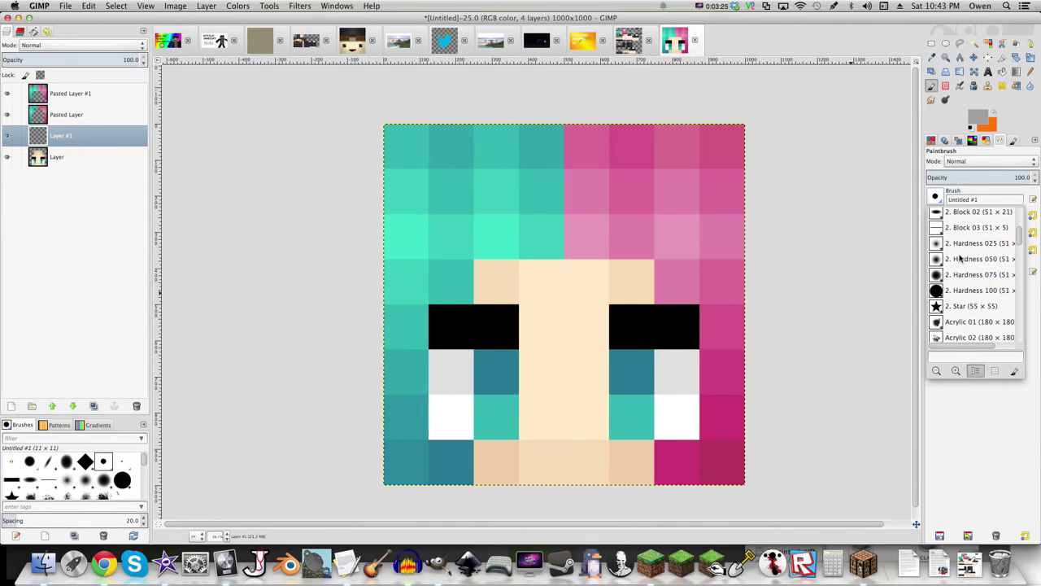
{"action": "double_click", "coordinate": [964, 260]}
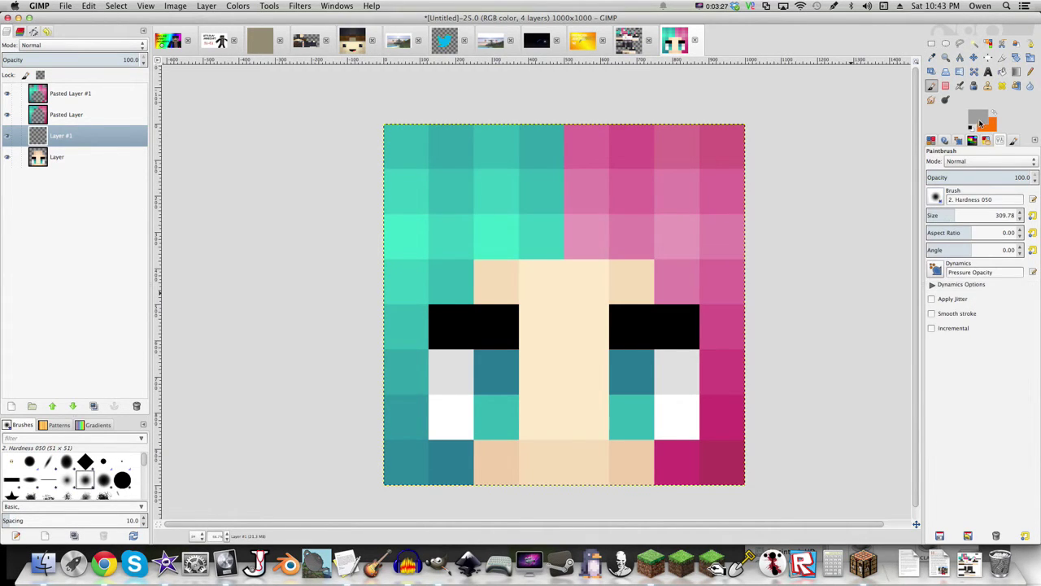
{"action": "left_click", "coordinate": [980, 123]}
{"action": "left_click", "coordinate": [406, 188]}
{"action": "left_click", "coordinate": [607, 224]}
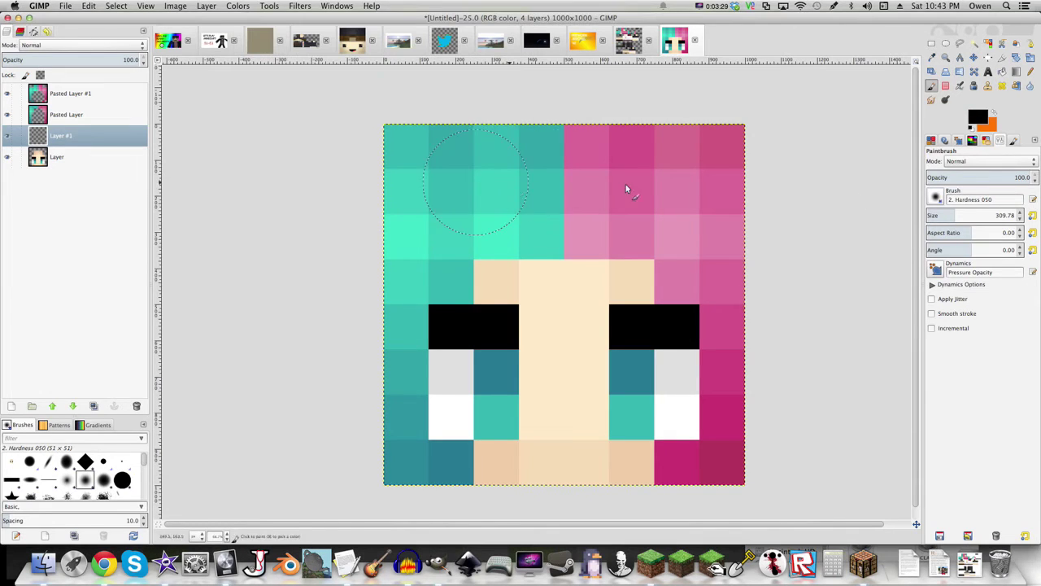
{"action": "left_click", "coordinate": [989, 172]}
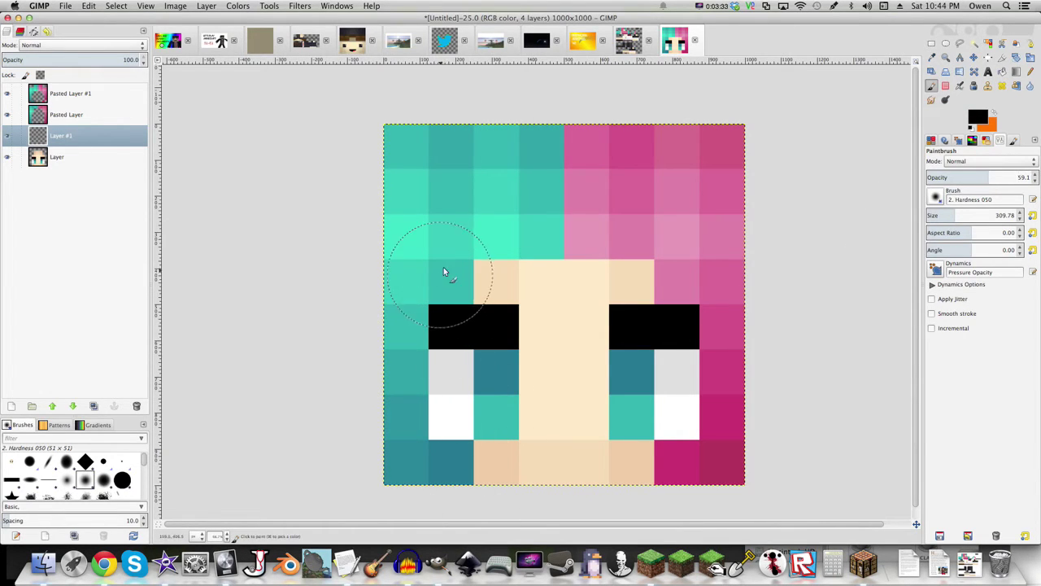
- Paint a soft black shadow across the forehead band, undoing a stray stroke
{"action": "mouse_move", "coordinate": [443, 271]}
{"action": "left_mouse_down"}
{"action": "mouse_move", "coordinate": [473, 261]}
{"action": "mouse_move", "coordinate": [642, 270]}
{"action": "left_mouse_up"}
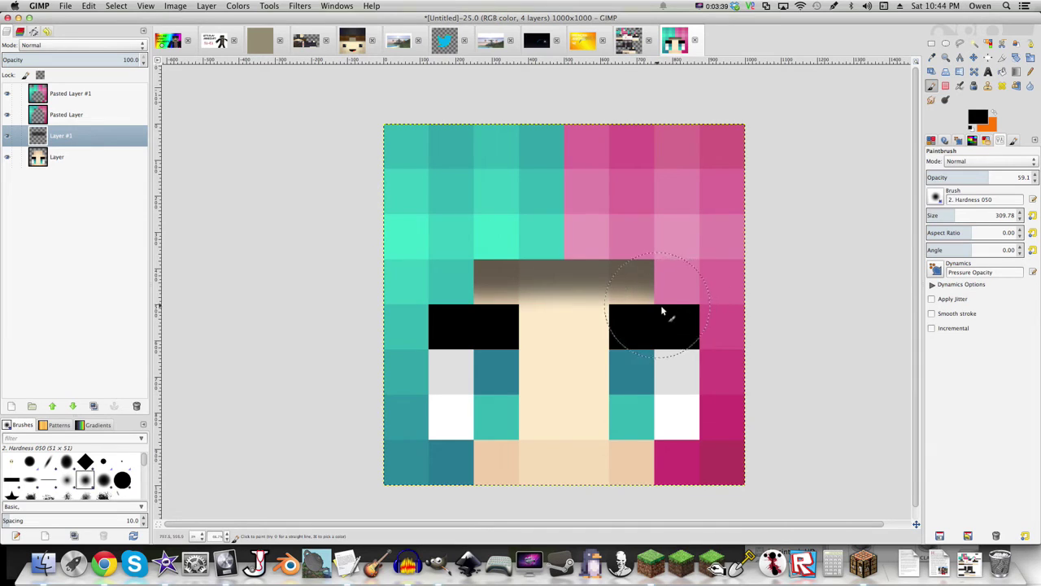
{"action": "left_click_drag", "start_coordinate": [667, 304], "coordinate": [660, 309]}
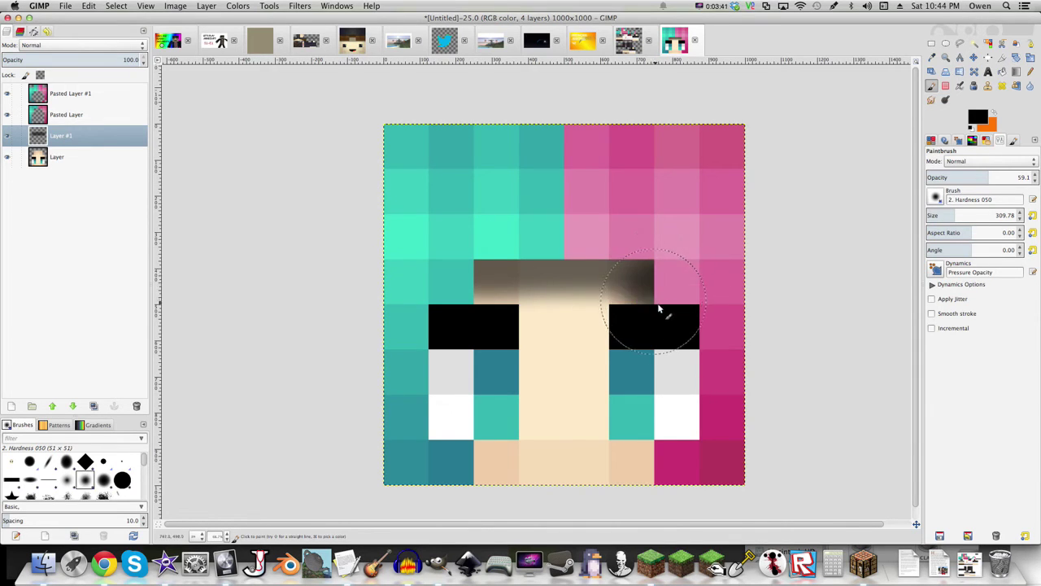
{"action": "key", "text": "ctrl+z"}
{"action": "key", "text": "ctrl+z"}
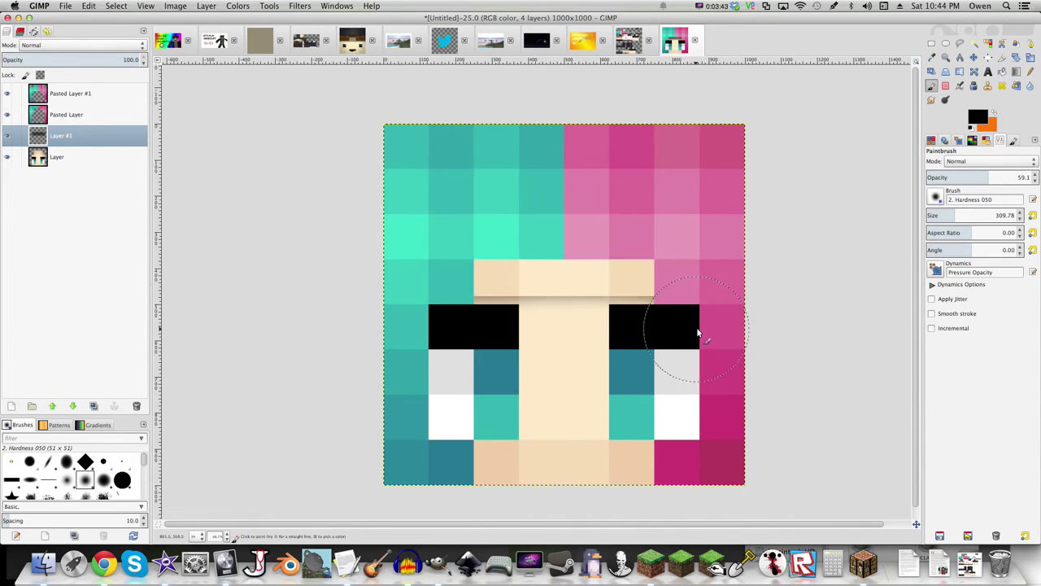
- Shade around the eyes so the white cells fade to grey, then zoom in on the face
{"action": "mouse_move", "coordinate": [697, 333]}
{"action": "left_mouse_down"}
{"action": "mouse_move", "coordinate": [648, 288]}
{"action": "mouse_move", "coordinate": [614, 281]}
{"action": "mouse_move", "coordinate": [553, 293]}
{"action": "mouse_move", "coordinate": [496, 281]}
{"action": "mouse_move", "coordinate": [498, 297]}
{"action": "mouse_move", "coordinate": [441, 322]}
{"action": "mouse_move", "coordinate": [426, 366]}
{"action": "mouse_move", "coordinate": [427, 464]}
{"action": "left_mouse_up"}
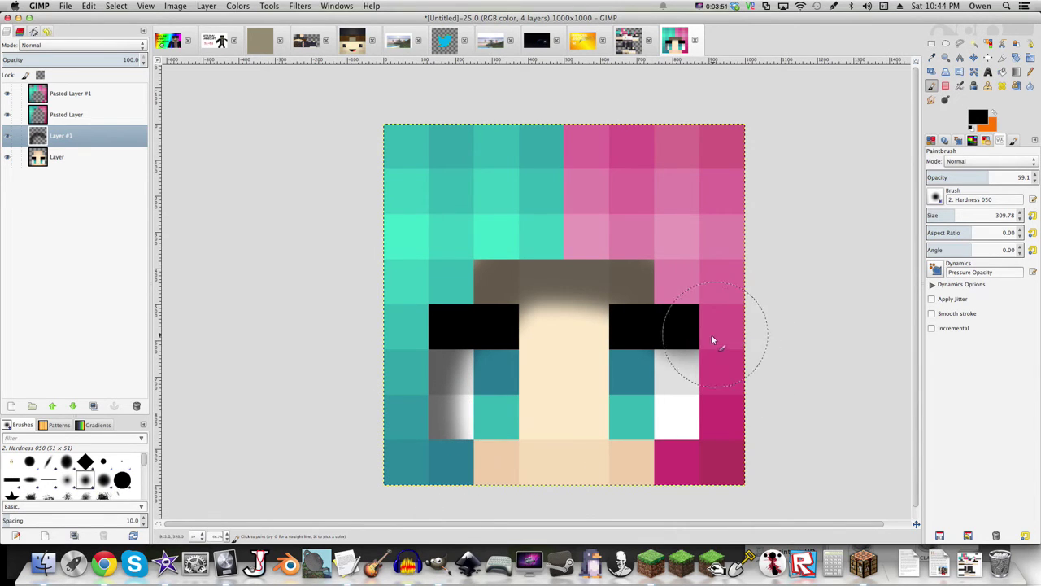
{"action": "mouse_move", "coordinate": [712, 340]}
{"action": "left_mouse_down"}
{"action": "mouse_move", "coordinate": [703, 411]}
{"action": "mouse_move", "coordinate": [683, 441]}
{"action": "left_mouse_up"}
{"action": "key", "text": "z"}
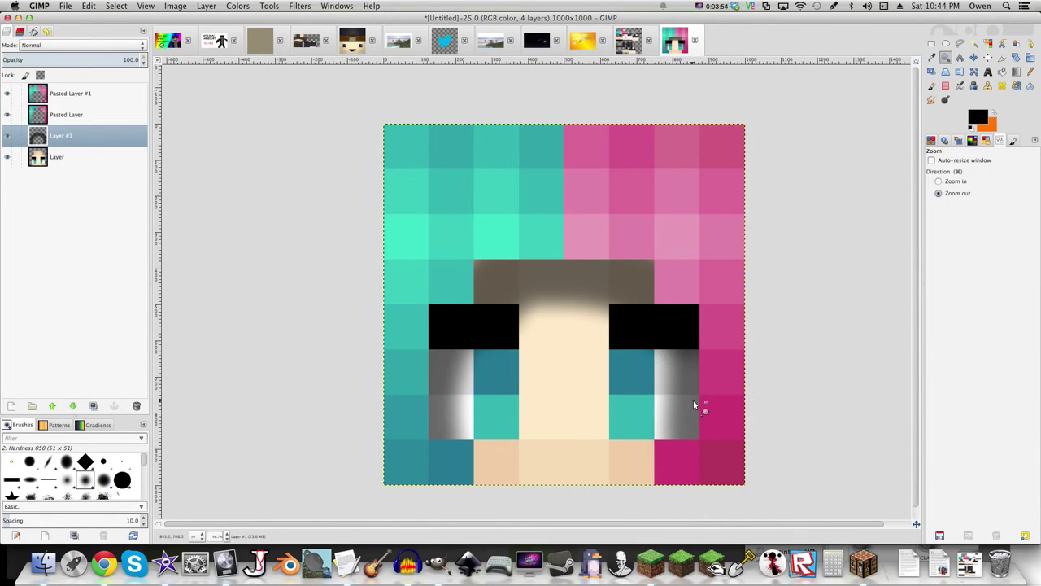
{"action": "left_click", "coordinate": [694, 404], "text": "ctrl"}
{"action": "left_click", "coordinate": [694, 404]}
{"action": "left_click", "coordinate": [694, 404]}
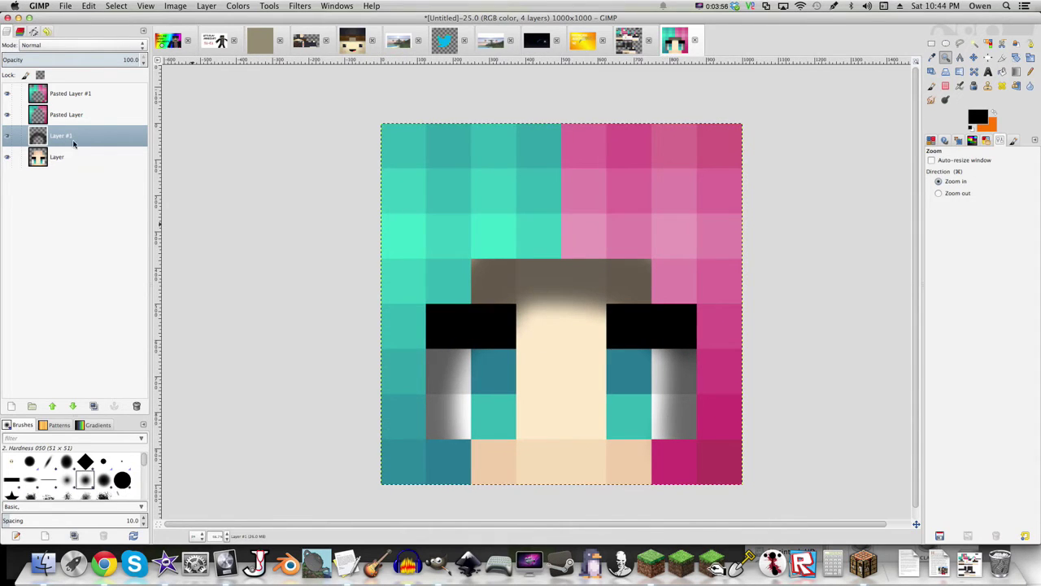
- Add a new empty Layer #2 above Pasted Layer
{"action": "right_click", "coordinate": [83, 143]}
{"action": "left_click", "coordinate": [67, 115]}
{"action": "right_click", "coordinate": [65, 116]}
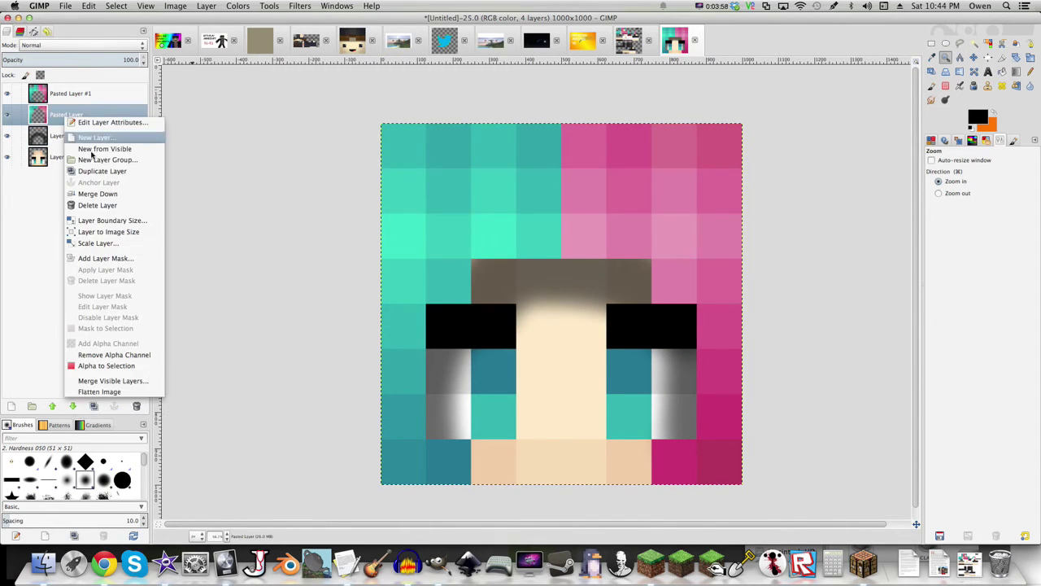
{"action": "left_click", "coordinate": [101, 138]}
{"action": "left_click", "coordinate": [138, 178]}
- Hide the Layer #1 shading and base face layer so only the hair strips show
{"action": "left_click", "coordinate": [7, 94]}
{"action": "left_click", "coordinate": [7, 157]}
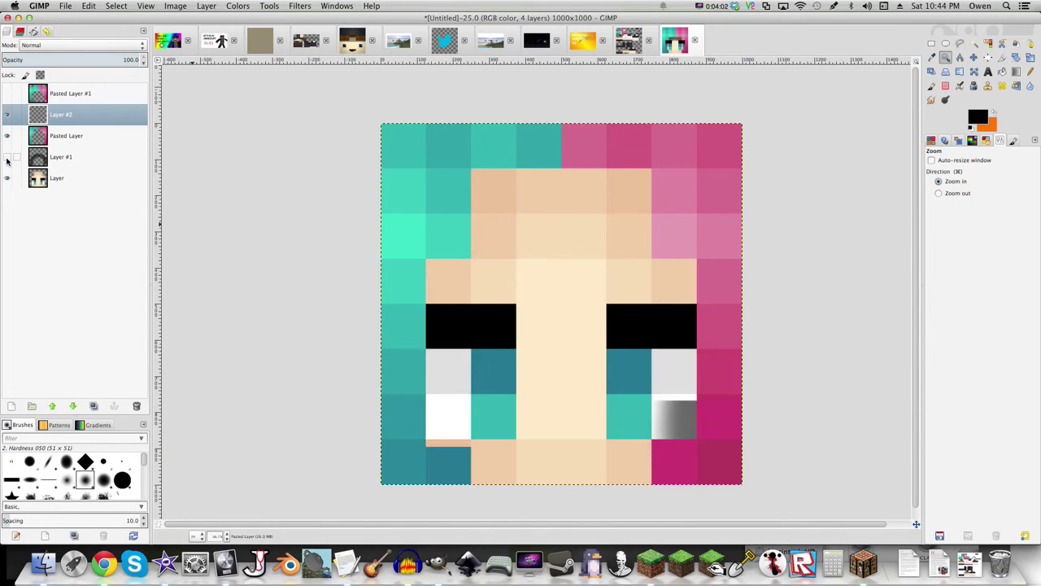
{"action": "left_click", "coordinate": [7, 178]}
{"action": "scroll", "coordinate": [538, 280], "scroll_direction": "down", "scroll_amount": 3}
{"action": "scroll", "coordinate": [538, 281], "scroll_direction": "right", "scroll_amount": 3}
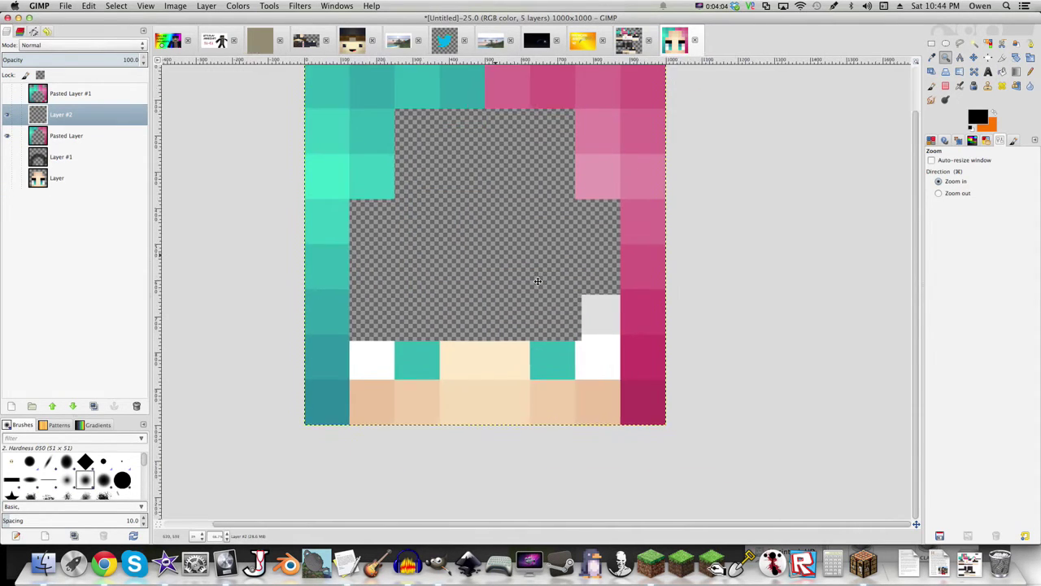
{"action": "scroll", "coordinate": [537, 293], "scroll_direction": "down", "scroll_amount": 1}
{"action": "left_click", "coordinate": [7, 93]}
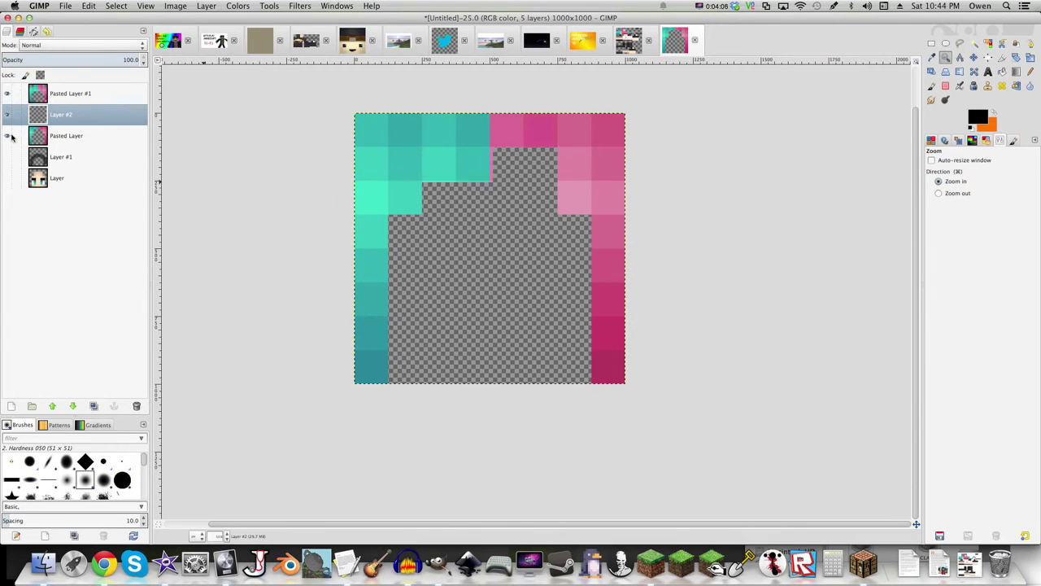
- Zoom into the hair bottom and test-darken the lower-left teal square, then undo it
{"action": "left_click", "coordinate": [368, 369]}
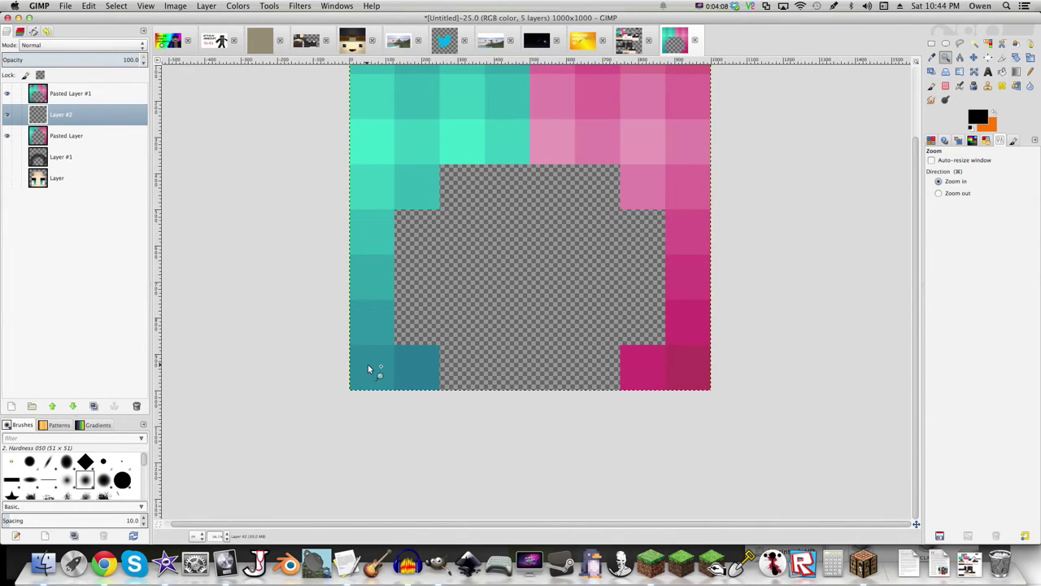
{"action": "key", "text": "p"}
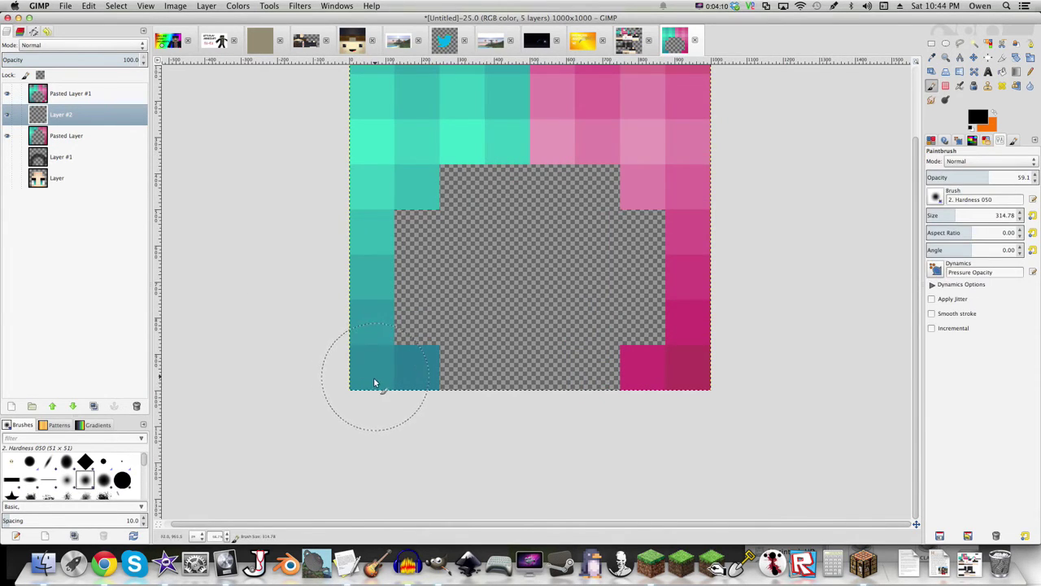
{"action": "key", "text": "z"}
{"action": "left_click", "coordinate": [372, 384]}
{"action": "key", "text": "p"}
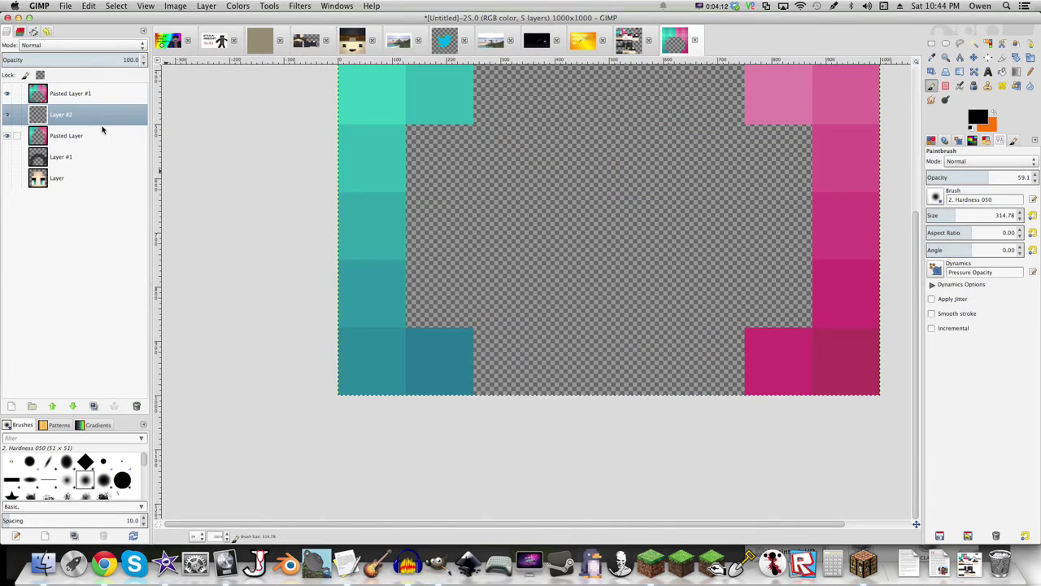
{"action": "left_click_drag", "start_coordinate": [373, 365], "coordinate": [364, 373]}
{"action": "scroll", "coordinate": [364, 374], "scroll_direction": "right", "scroll_amount": 5}
{"action": "scroll", "coordinate": [364, 373], "scroll_direction": "left", "scroll_amount": 5}
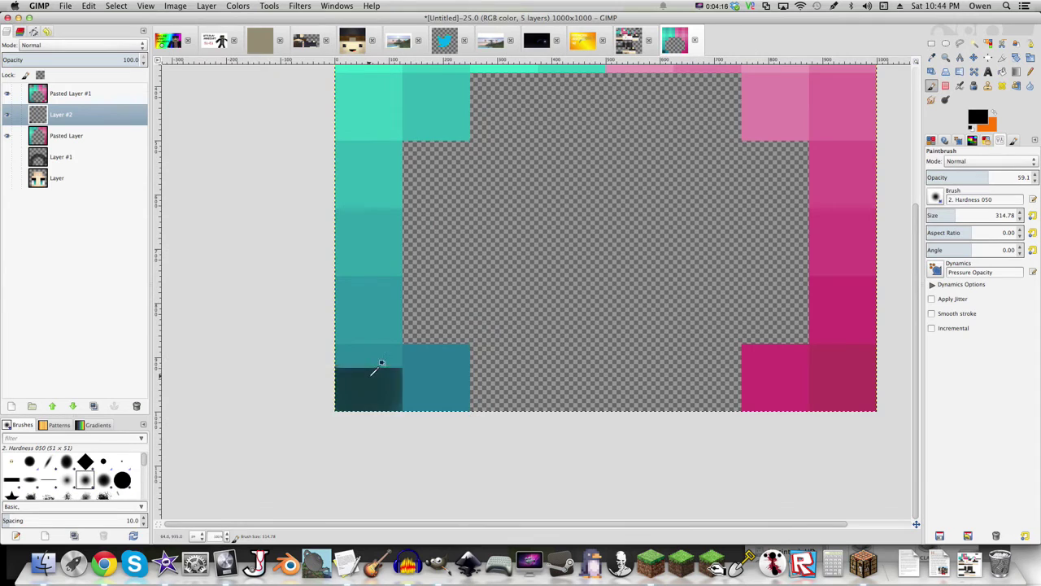
{"action": "key", "text": "ctrl+z"}
{"action": "key", "text": "ctrl+z"}
{"action": "key", "text": "ctrl+z"}
{"action": "key", "text": "ctrl+z"}
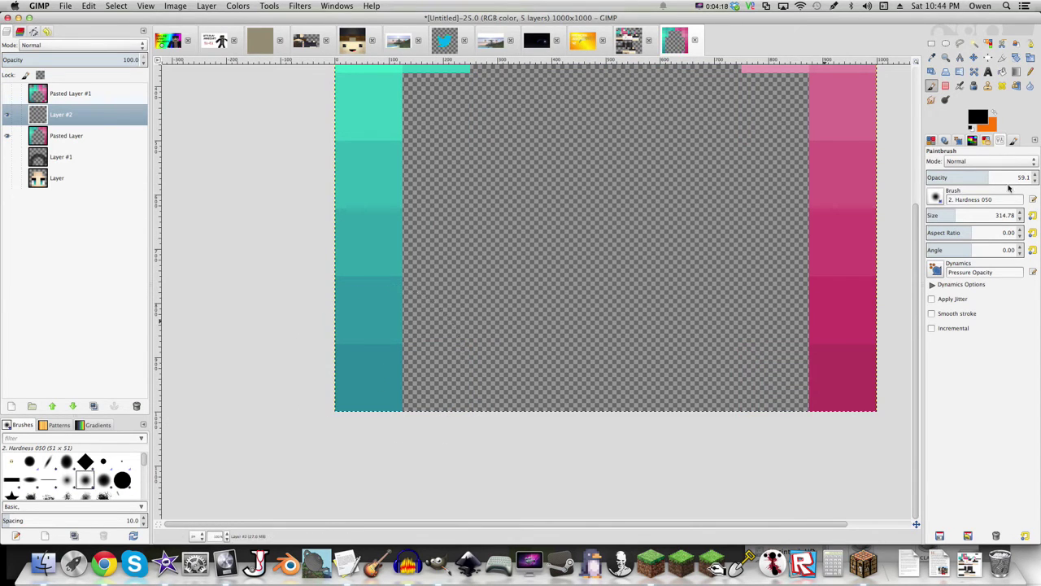
- Lower the brush opacity and size, undoing a too-dark blob on the teal hair
{"action": "left_click_drag", "start_coordinate": [993, 172], "coordinate": [962, 175]}
{"action": "left_click_drag", "start_coordinate": [944, 208], "coordinate": [941, 210]}
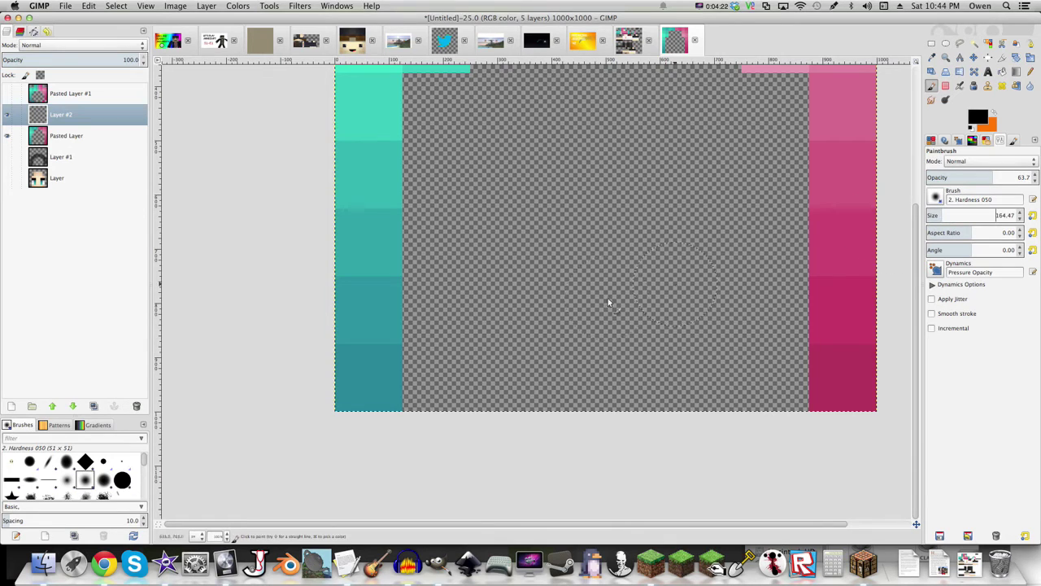
{"action": "mouse_move", "coordinate": [352, 366]}
{"action": "left_mouse_down"}
{"action": "mouse_move", "coordinate": [386, 359]}
{"action": "mouse_move", "coordinate": [360, 364]}
{"action": "left_mouse_up"}
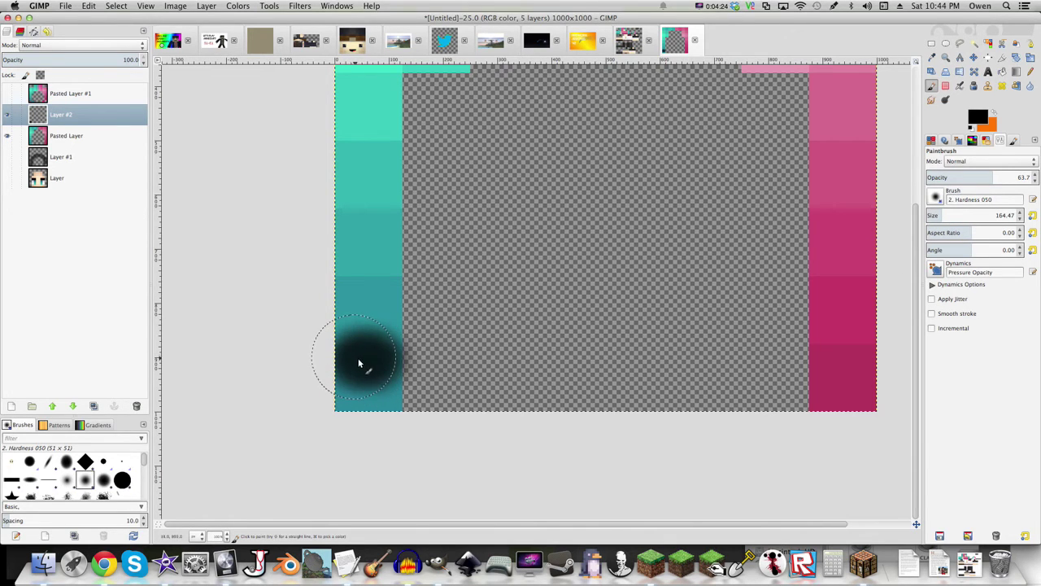
{"action": "key", "text": "super+z"}
{"action": "key", "text": "super+z"}
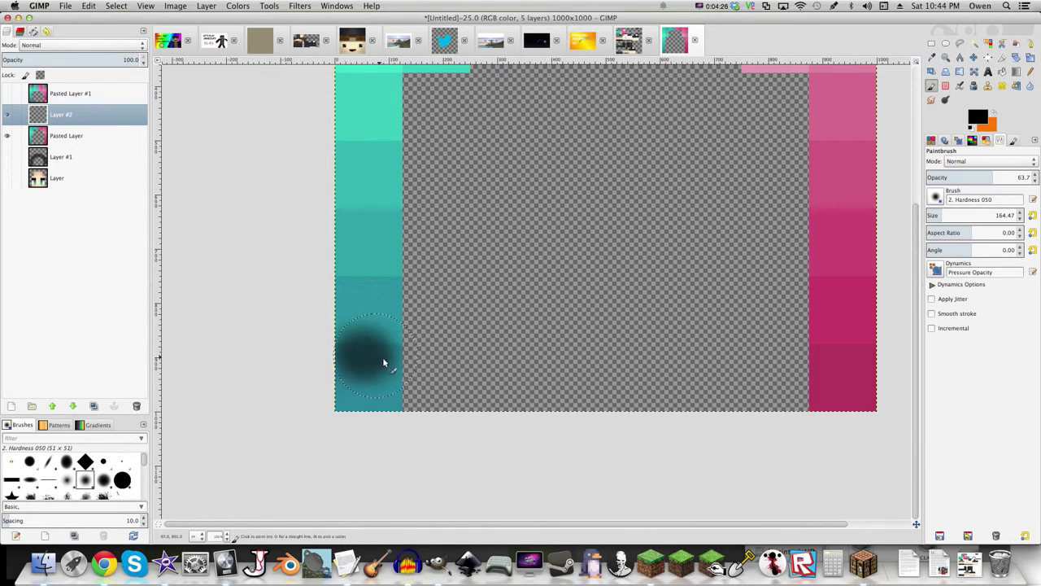
- Shade the bottom of the teal hair and the bottom-right pink hair corner in soft black
{"action": "left_click_drag", "start_coordinate": [384, 361], "coordinate": [413, 409]}
{"action": "scroll", "coordinate": [426, 379], "scroll_direction": "right", "scroll_amount": 3}
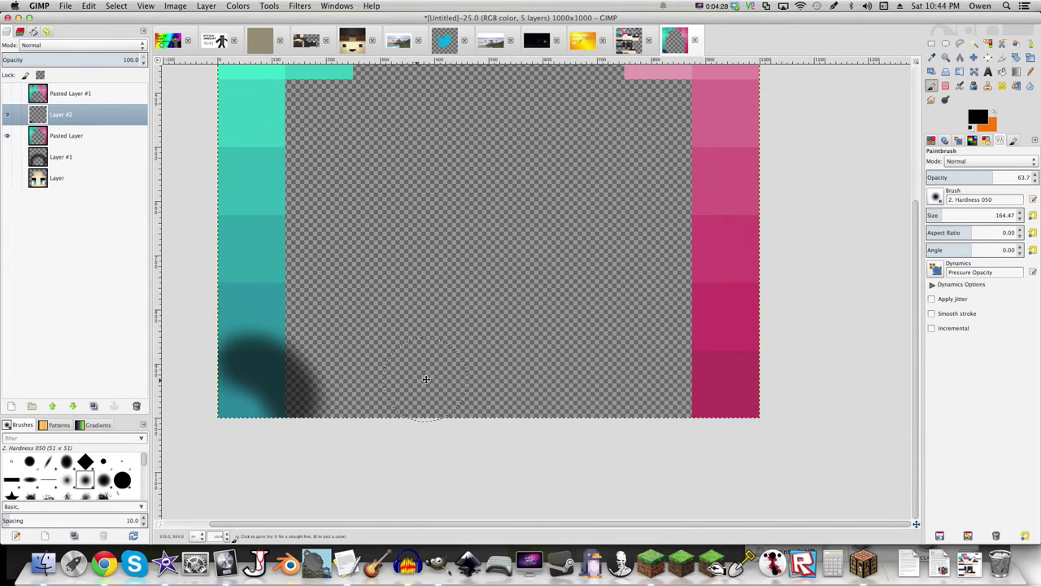
{"action": "mouse_move", "coordinate": [687, 413]}
{"action": "left_mouse_down"}
{"action": "mouse_move", "coordinate": [713, 362]}
{"action": "mouse_move", "coordinate": [738, 361]}
{"action": "left_mouse_up"}
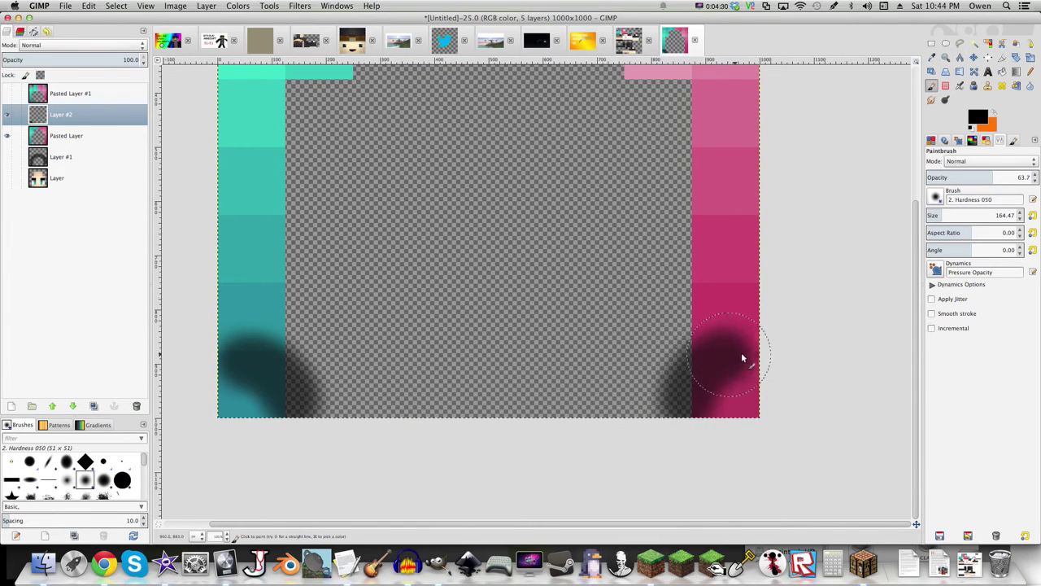
{"action": "key", "text": "z"}
{"action": "left_click", "coordinate": [370, 340], "text": "ctrl"}
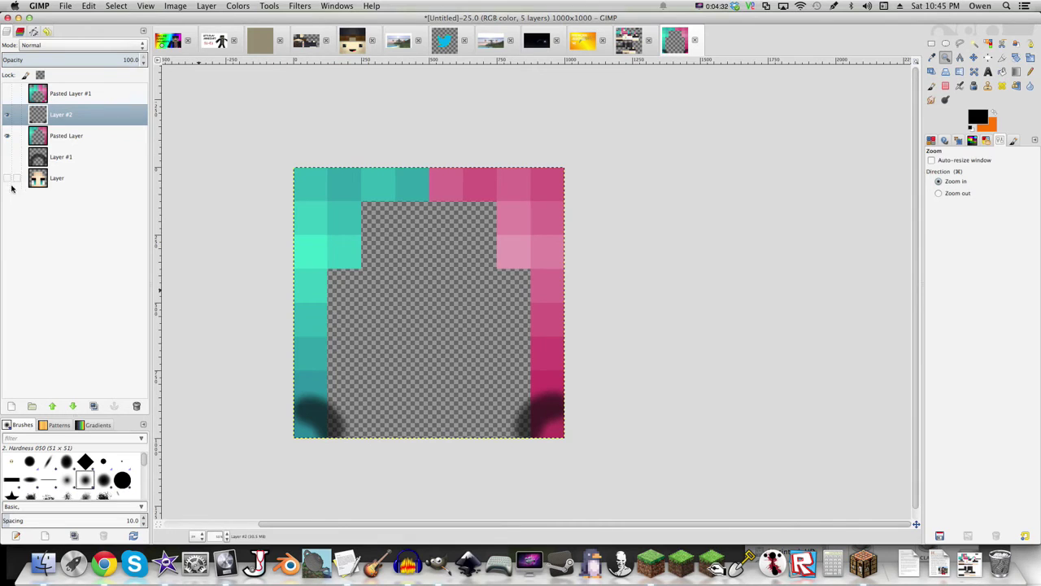
- Turn Pasted Layer #1, Layer #1 and Layer back on and zoom in to inspect the shaded avatar
{"action": "left_click", "coordinate": [7, 93]}
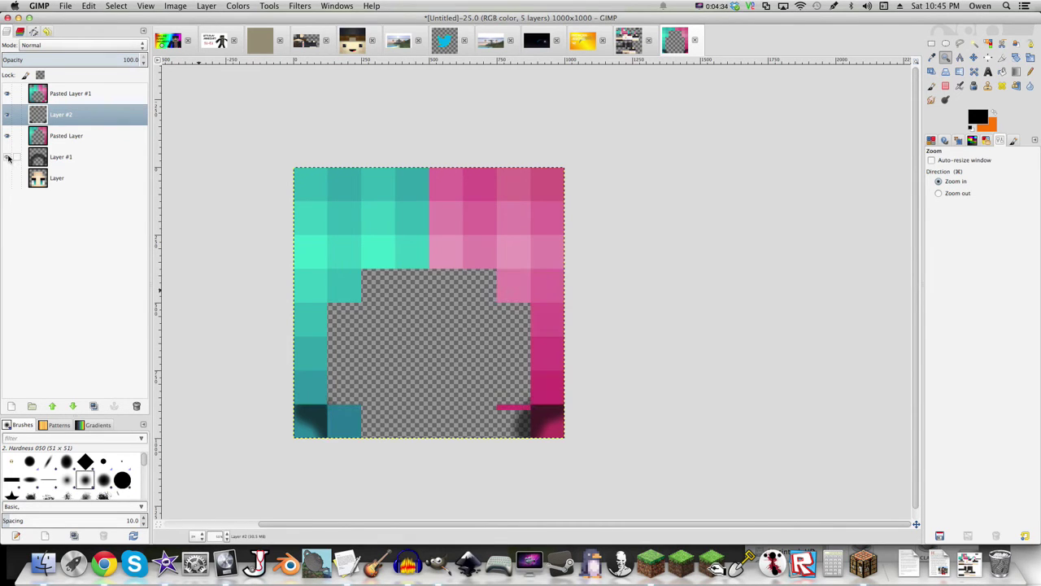
{"action": "left_click", "coordinate": [8, 157]}
{"action": "left_click", "coordinate": [7, 182]}
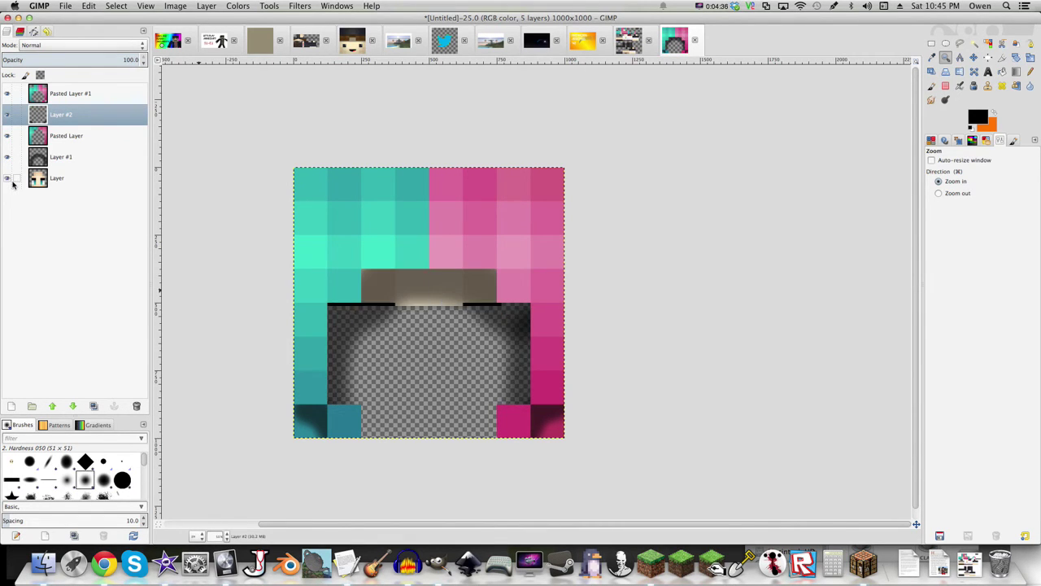
{"action": "left_click", "coordinate": [514, 440], "text": "ctrl"}
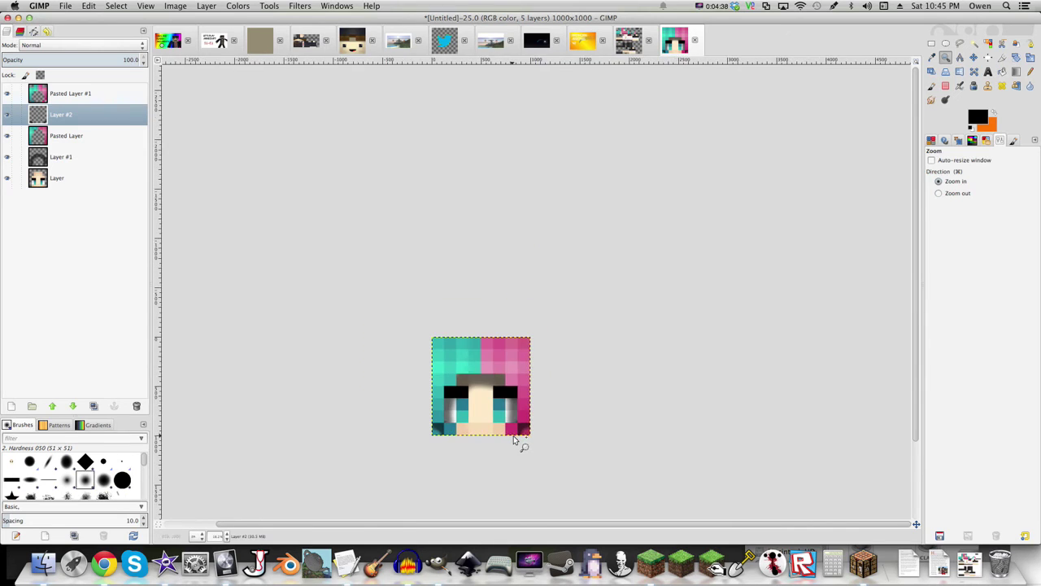
{"action": "left_click", "coordinate": [513, 436]}
{"action": "left_click", "coordinate": [425, 412]}
{"action": "left_click", "coordinate": [426, 411]}
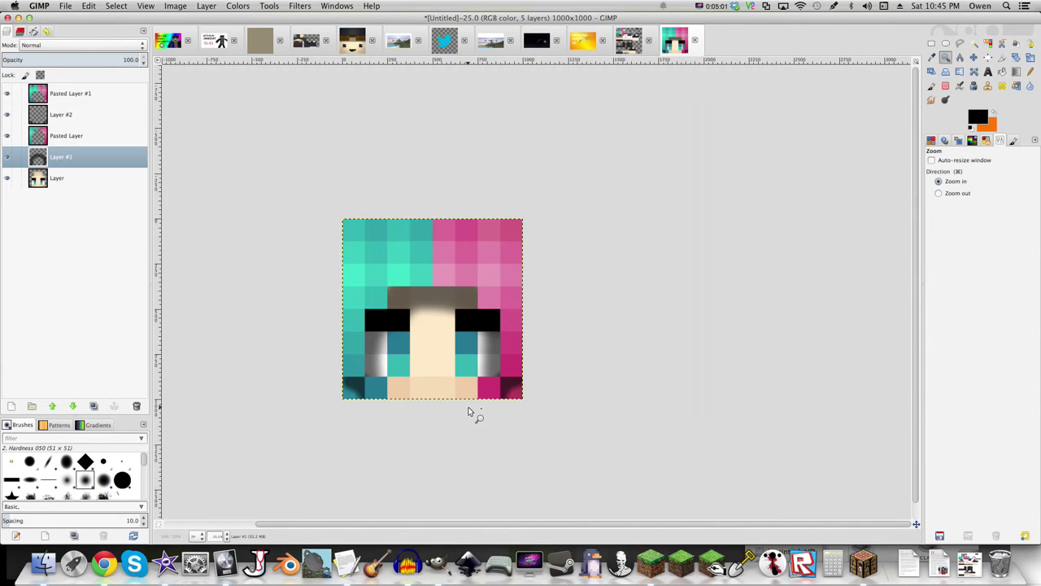
{"action": "left_click", "coordinate": [470, 413], "text": "ctrl"}
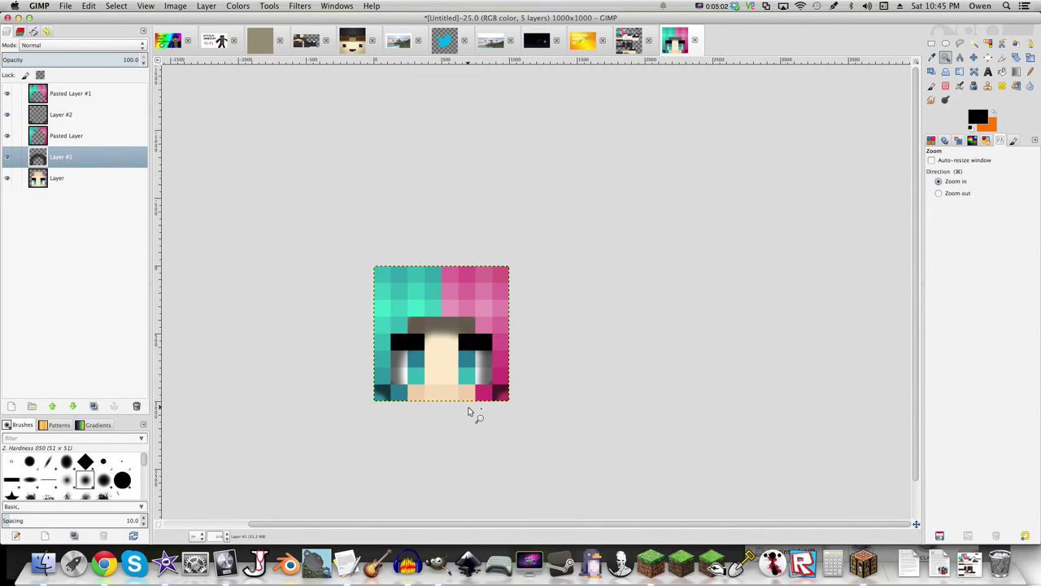